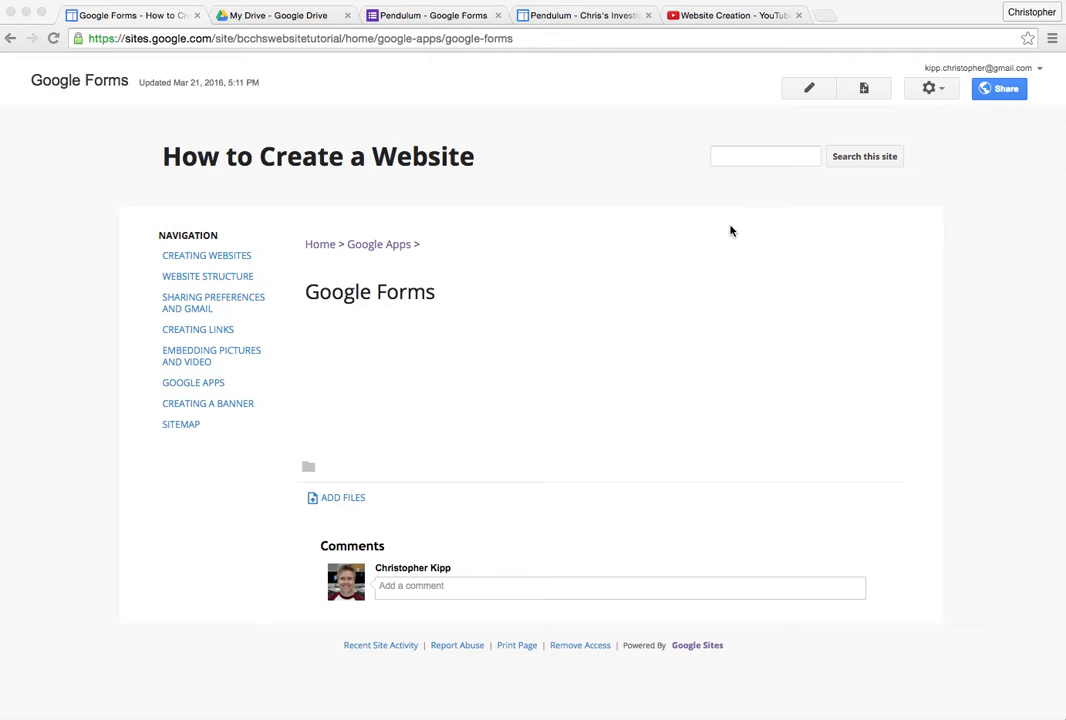
Step: Switch to Google Drive and open the Physics folder in My Drive
{"action": "left_click", "coordinate": [282, 14]}
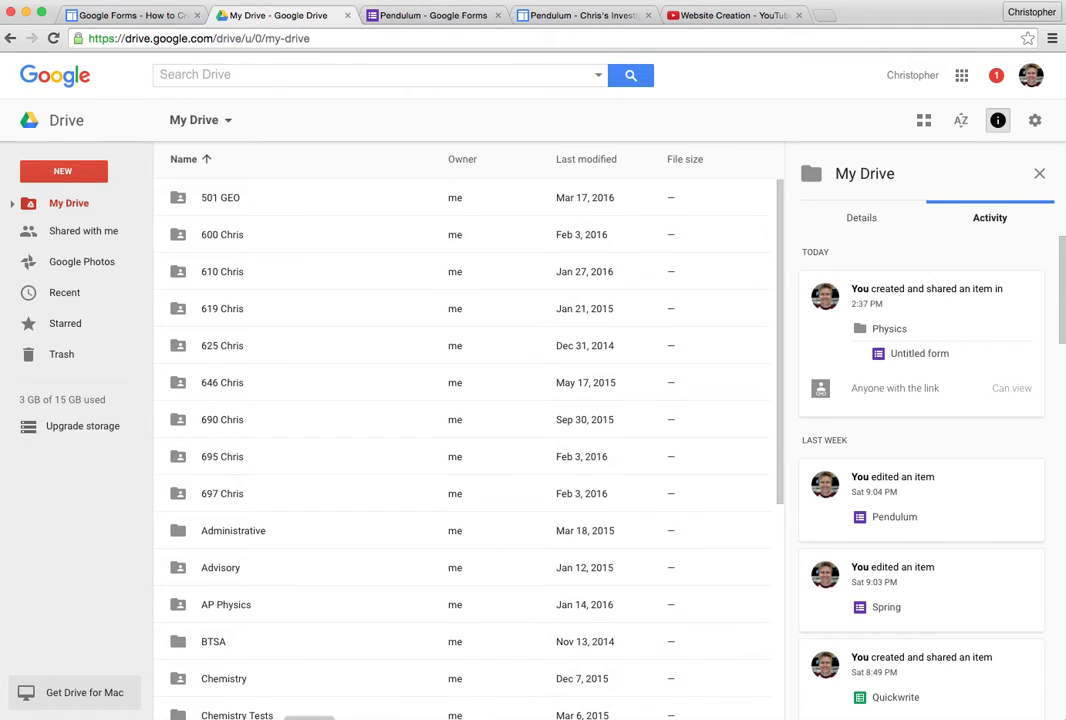
{"action": "scroll", "coordinate": [296, 660], "scroll_direction": "down", "scroll_amount": 1}
{"action": "scroll", "coordinate": [296, 655], "scroll_direction": "down", "scroll_amount": 5}
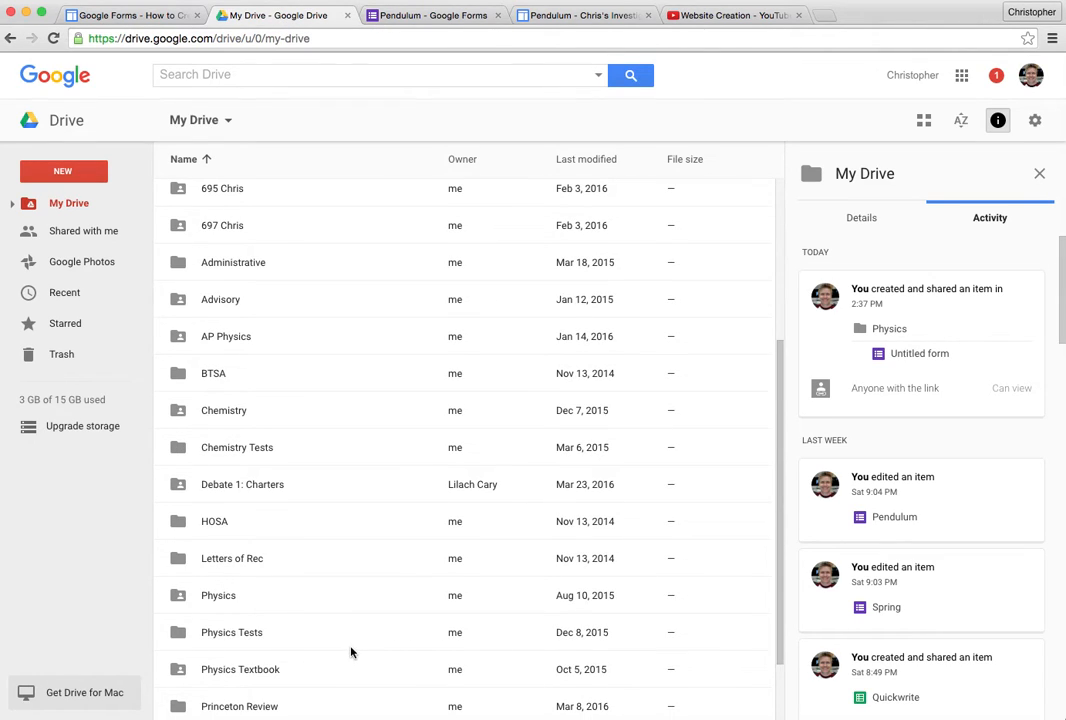
{"action": "double_click", "coordinate": [226, 598]}
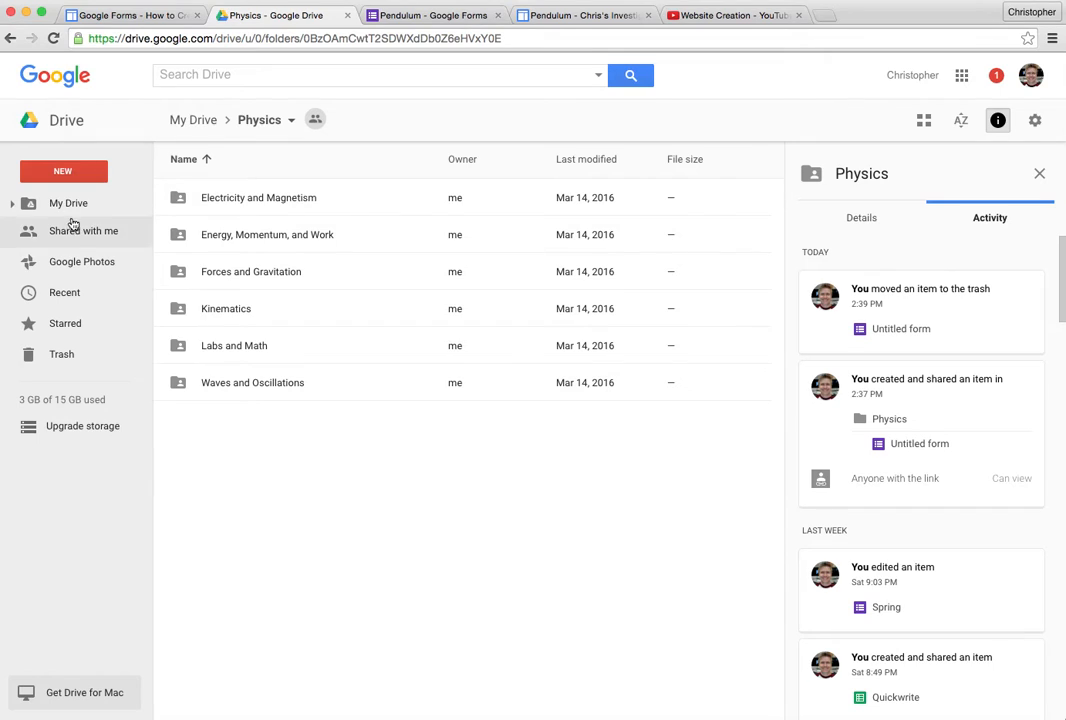
Step: Create a new Google Form in the shared Physics folder, accepting the folder's sharing permissions
{"action": "left_click", "coordinate": [86, 171]}
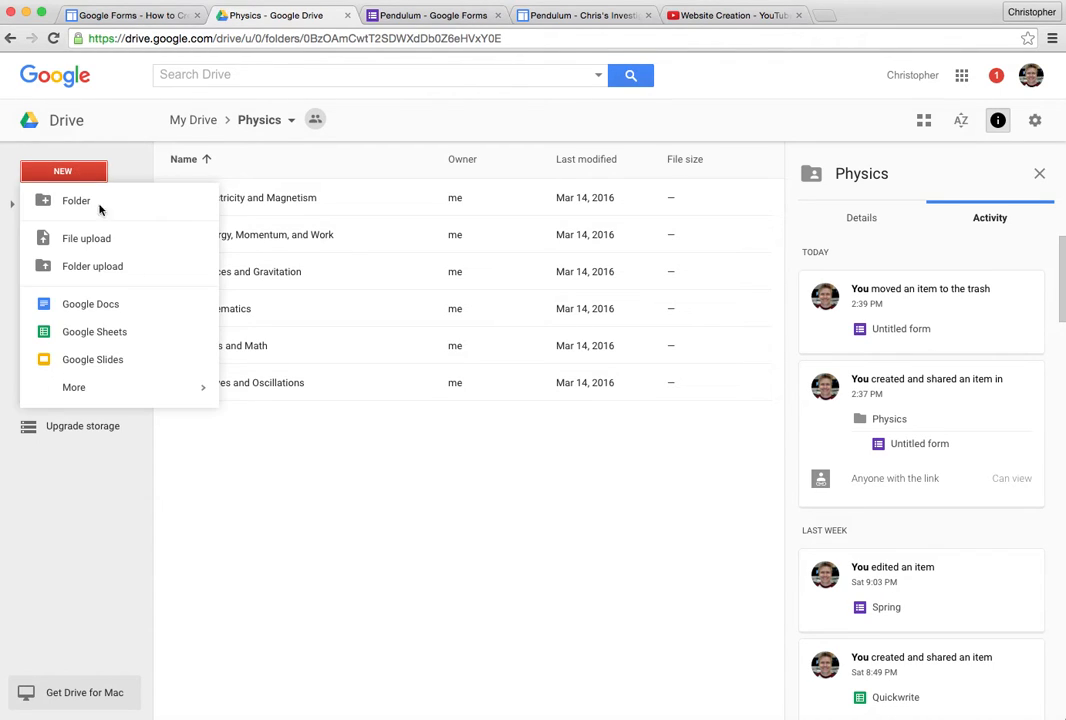
{"action": "mouse_move", "coordinate": [162, 391]}
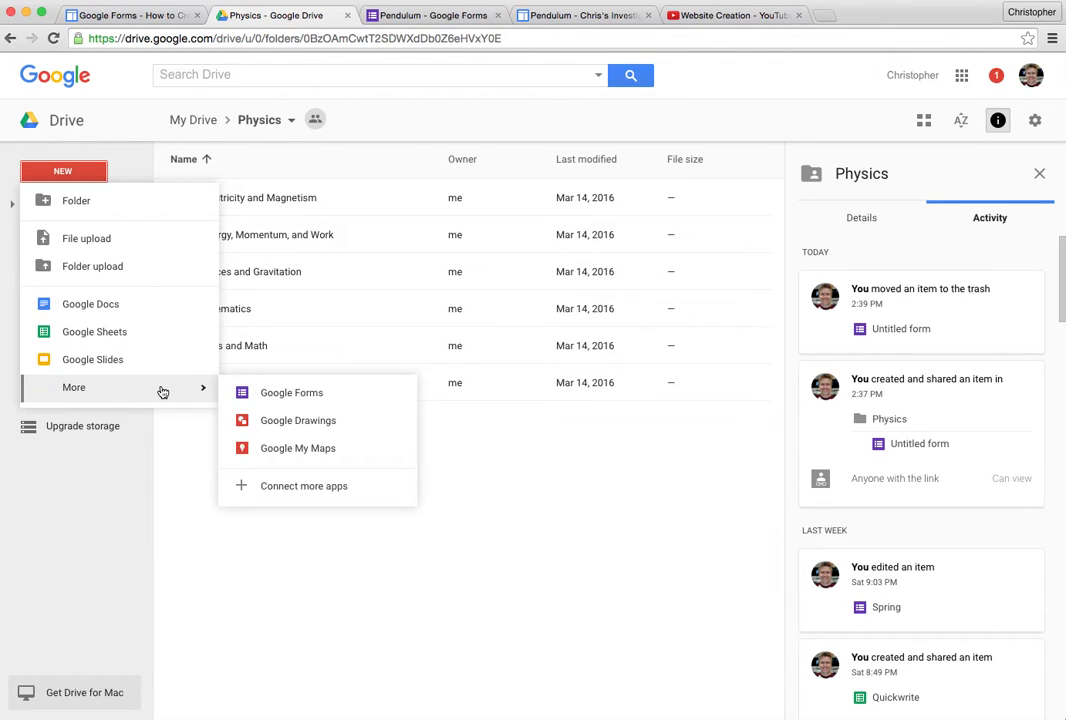
{"action": "left_click", "coordinate": [291, 394]}
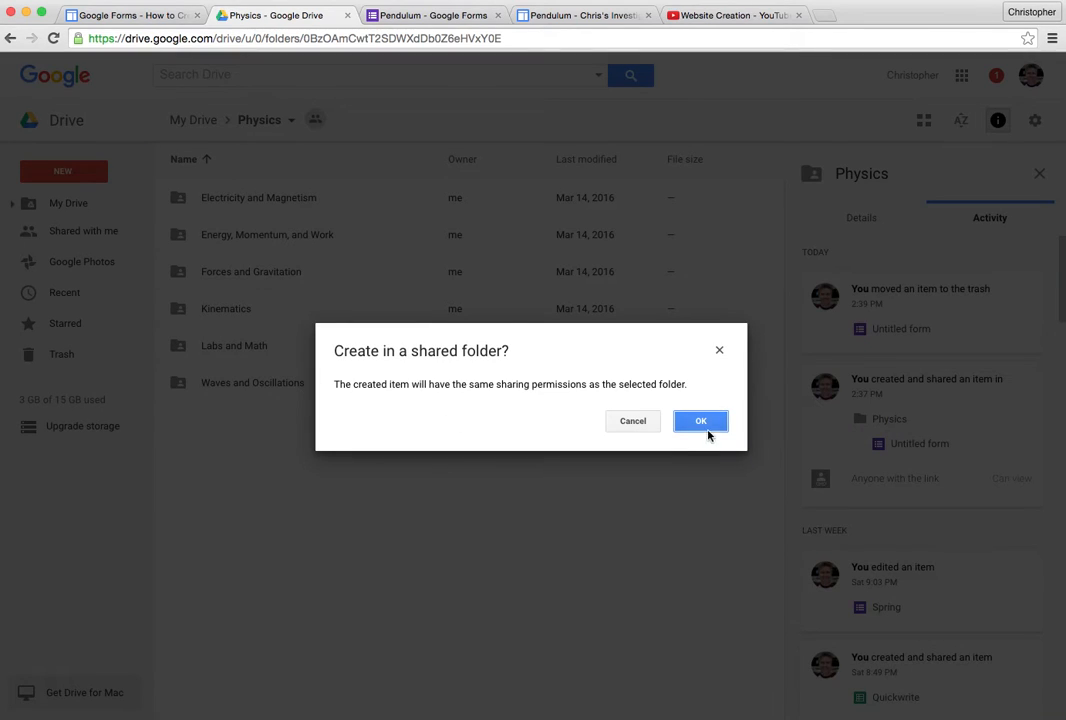
{"action": "left_click", "coordinate": [701, 421]}
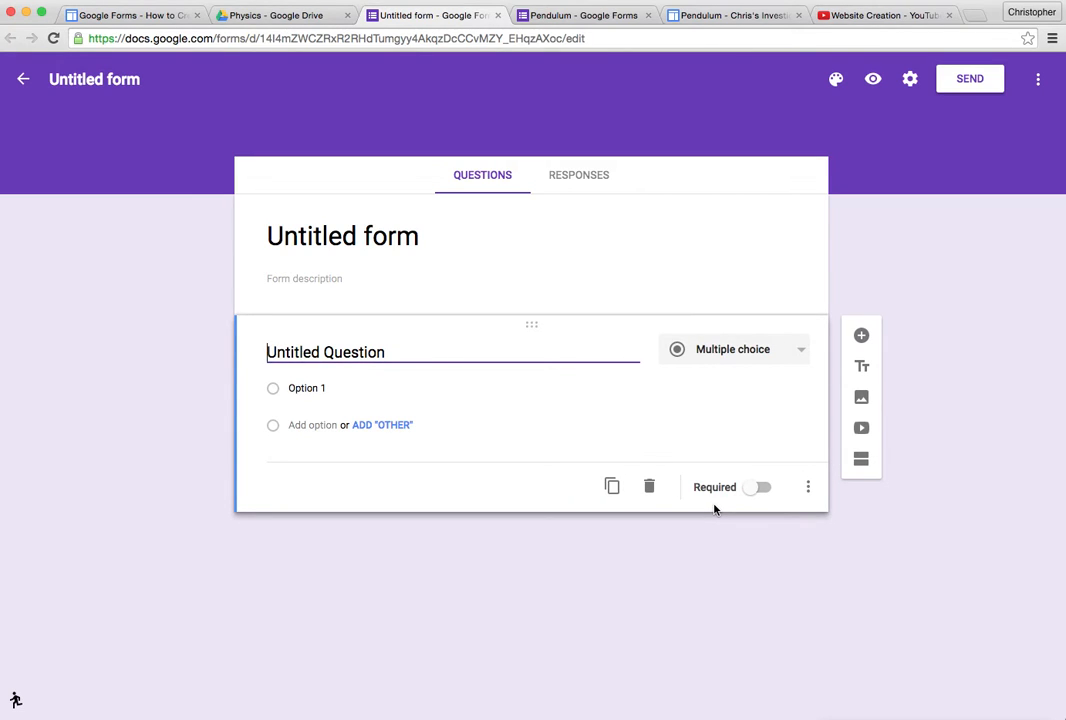
Step: Title the form "Pendulum" and select the untitled question's placeholder text for editing
{"action": "left_click", "coordinate": [364, 229]}
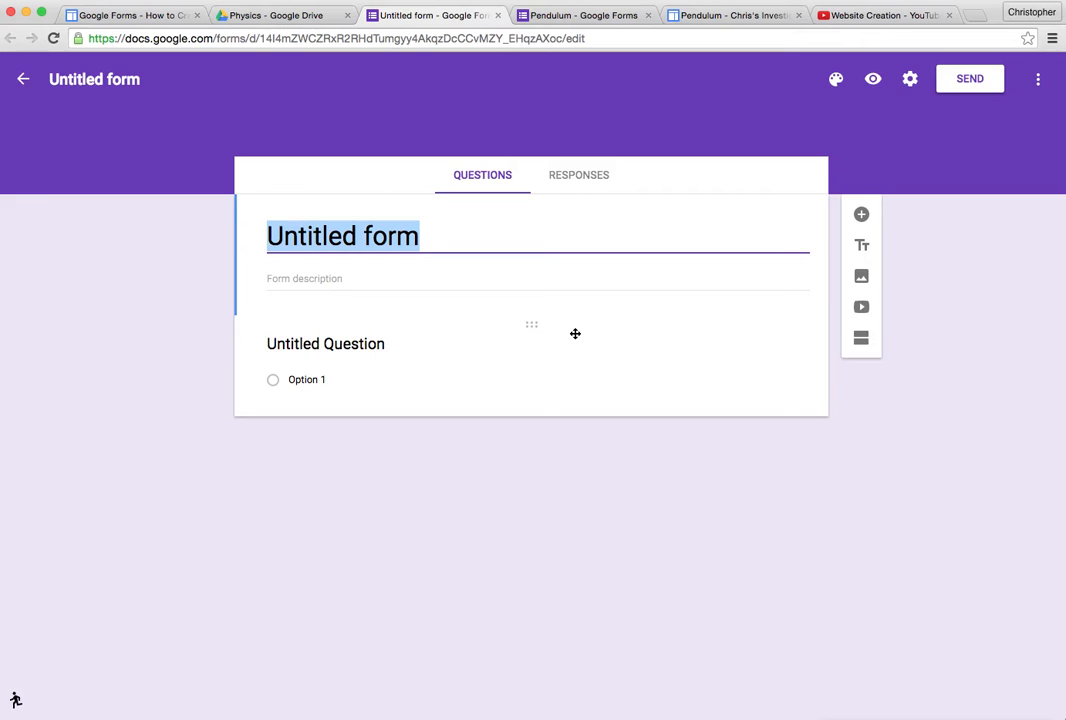
{"action": "type", "text": "Pendulum"}
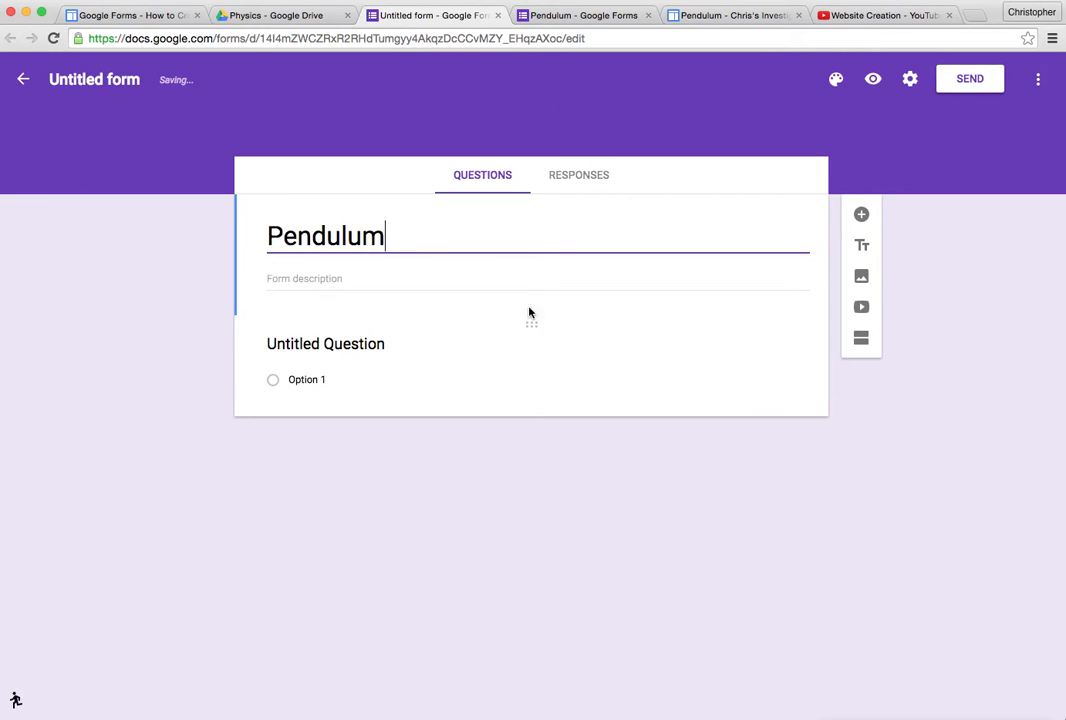
{"action": "left_click", "coordinate": [366, 345]}
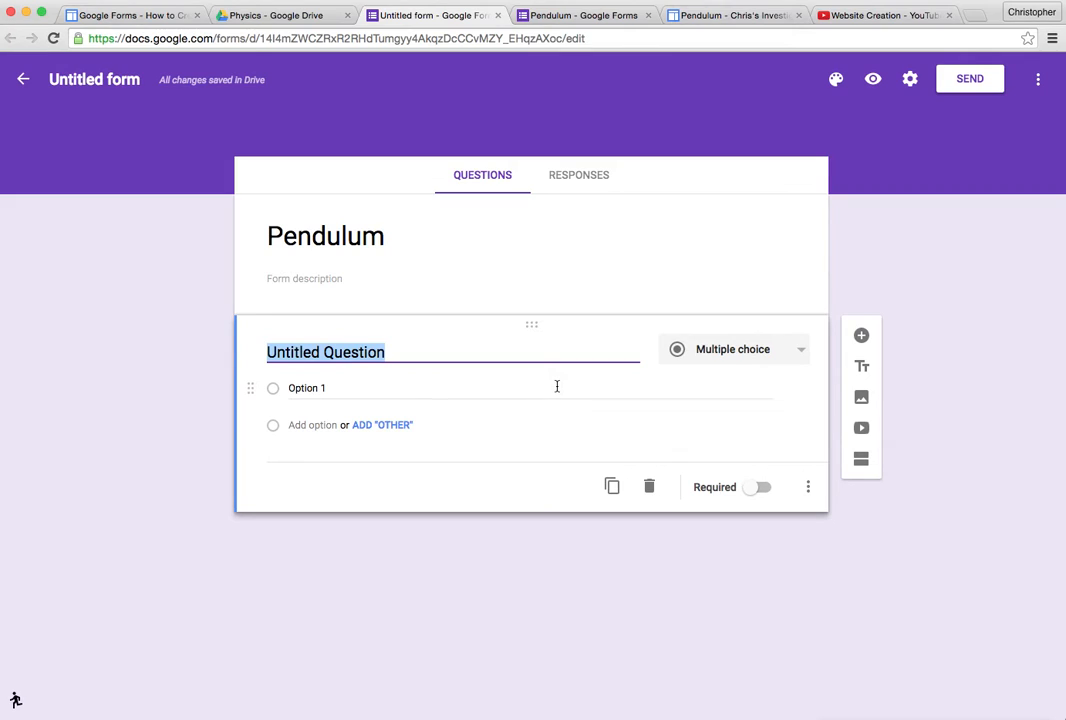
{"action": "type", "text": "H"}
{"action": "key", "text": "BackSpace"}
{"action": "type", "text": "How does"}
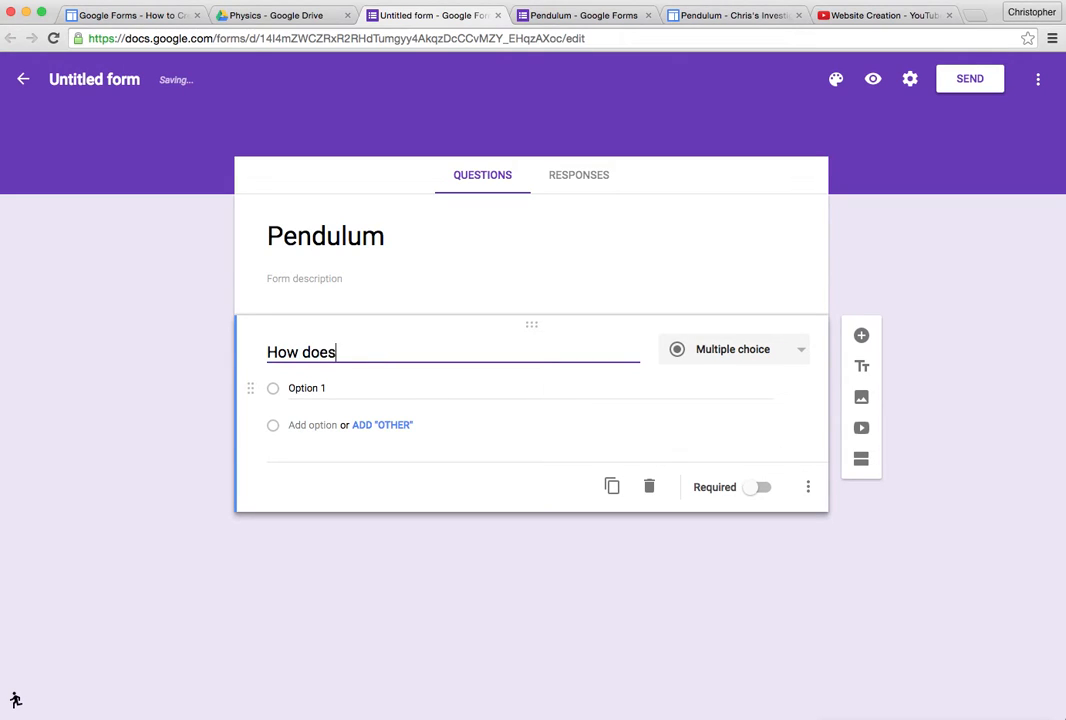
{"action": "key", "text": "BackSpace"}
{"action": "key", "text": "BackSpace"}
{"action": "key", "text": "BackSpace"}
{"action": "key", "text": "BackSpace"}
{"action": "key", "text": "BackSpace"}
{"action": "key", "text": "BackSpace"}
{"action": "key", "text": "BackSpace"}
{"action": "key", "text": "BackSpace"}
Step: Enter "What is the length of a pendulum with period = 1s?" as the first question's text
{"action": "type", "text": "What is the length of a pan"}
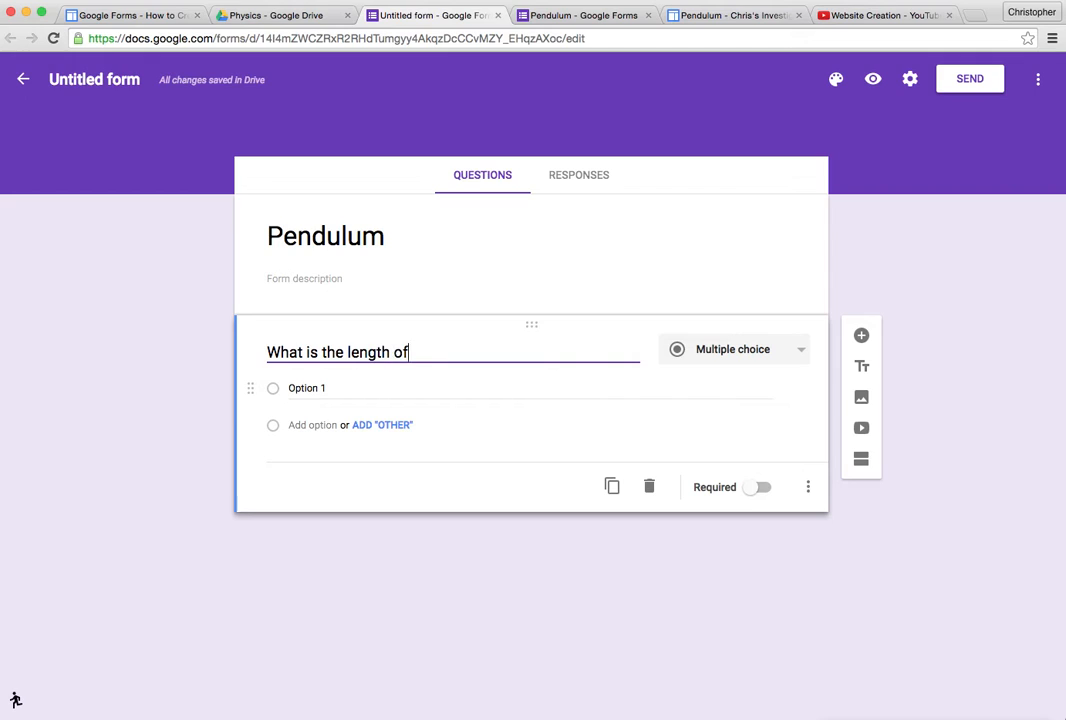
{"action": "key", "text": "BackSpace"}
{"action": "key", "text": "BackSpace"}
{"action": "type", "text": "endulum with "}
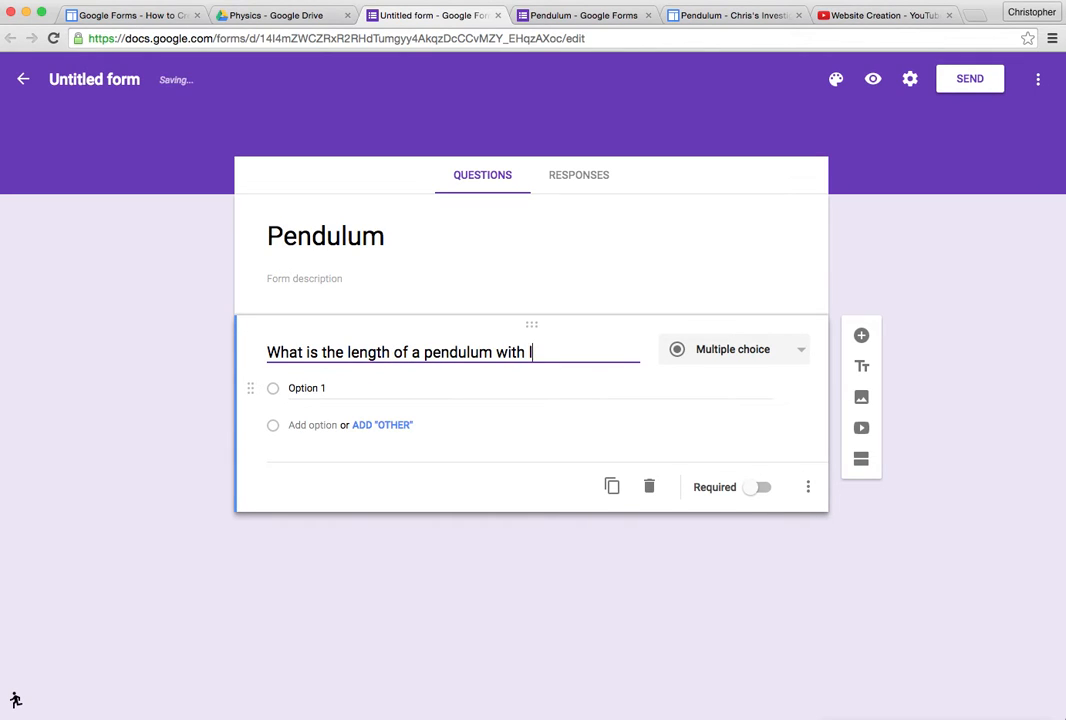
{"action": "type", "text": "period = 1s?"}
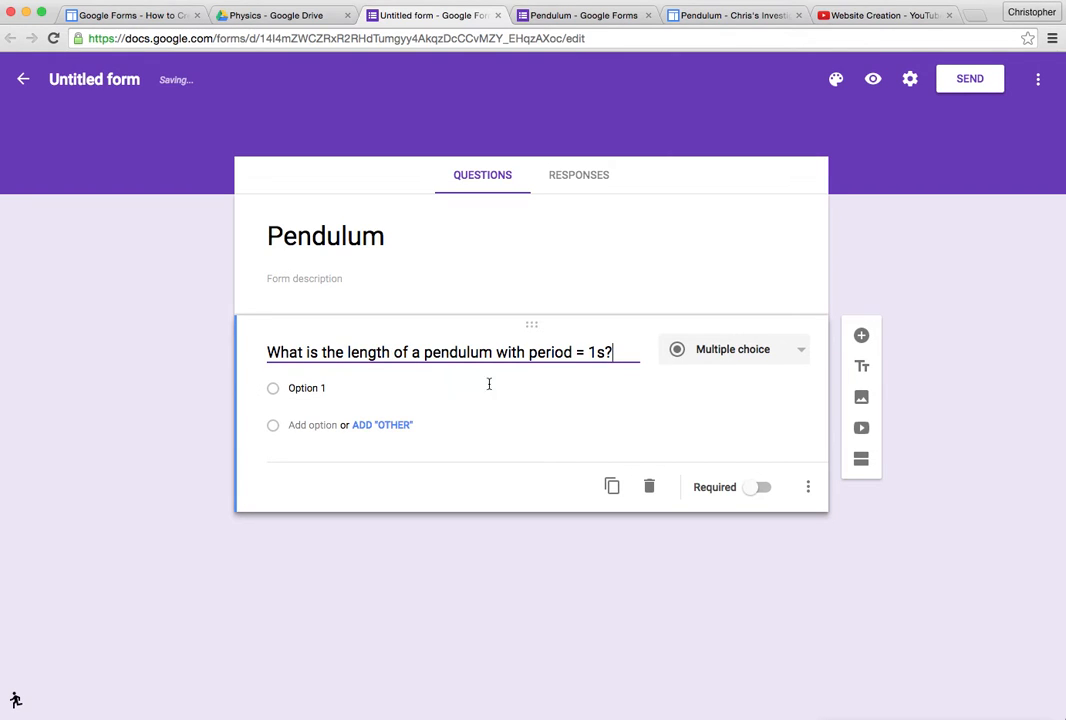
Step: Enter "2s" and "4s" as the first two answer options and add a third option
{"action": "left_click", "coordinate": [318, 388]}
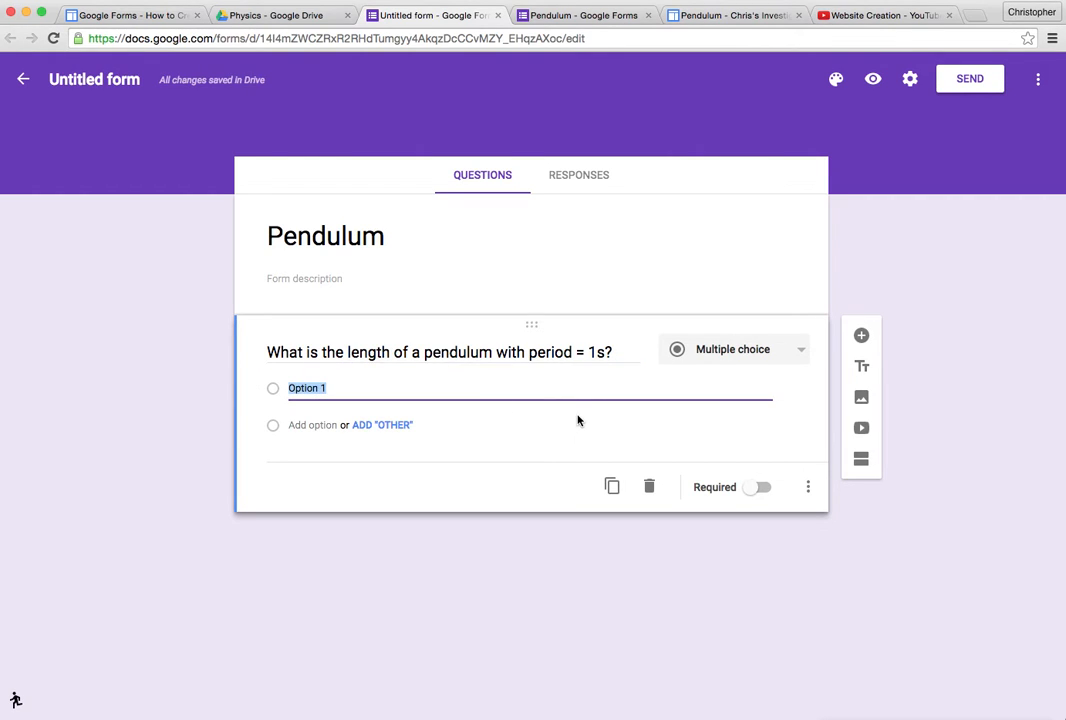
{"action": "type", "text": "2s"}
{"action": "key", "text": "BackSpace"}
{"action": "type", "text": "s"}
{"action": "left_click", "coordinate": [308, 425]}
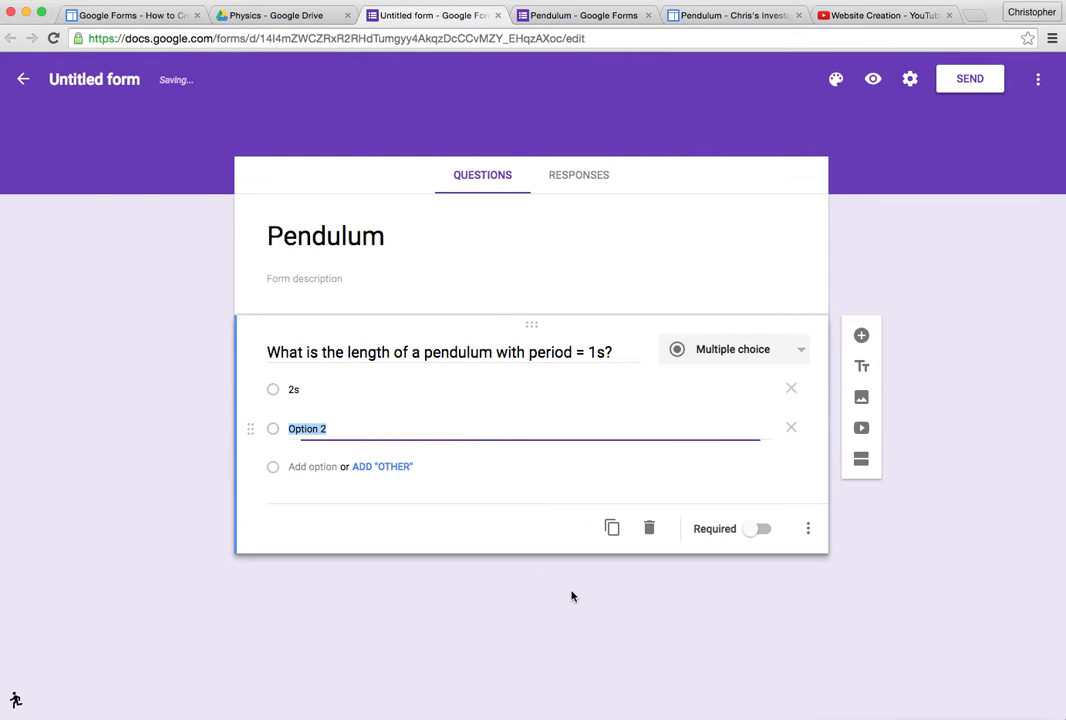
{"action": "type", "text": "4s"}
{"action": "left_click", "coordinate": [312, 467]}
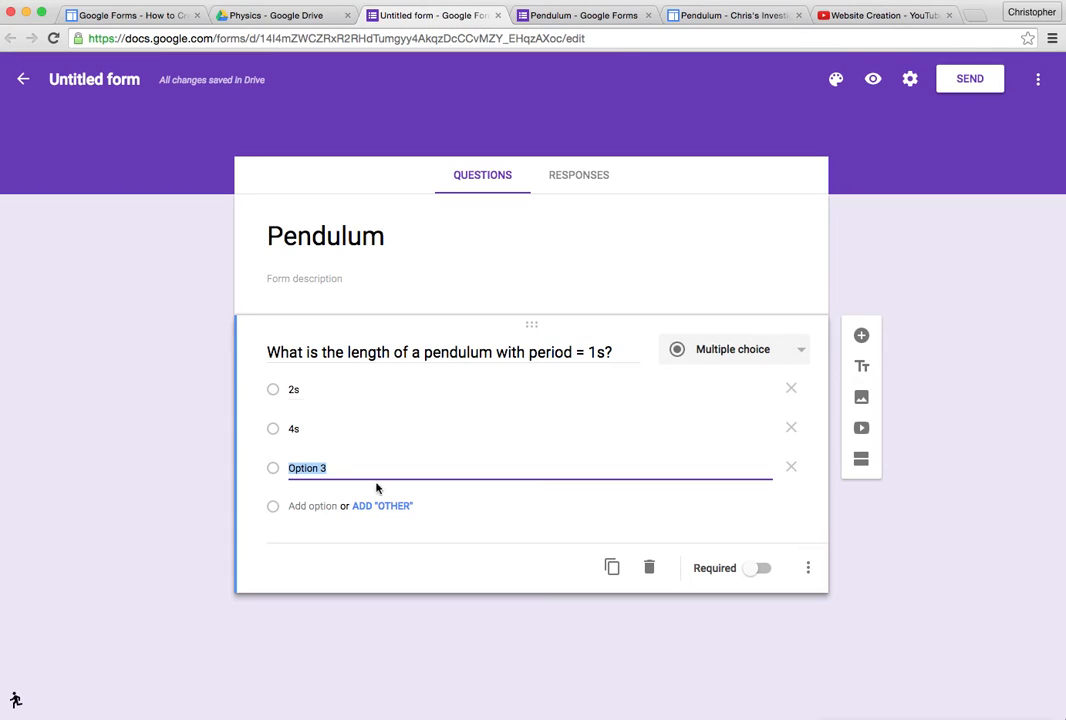
Step: Change the first two answer options to "2m" and "4m"
{"action": "left_click", "coordinate": [347, 389]}
{"action": "type", "text": "2m"}
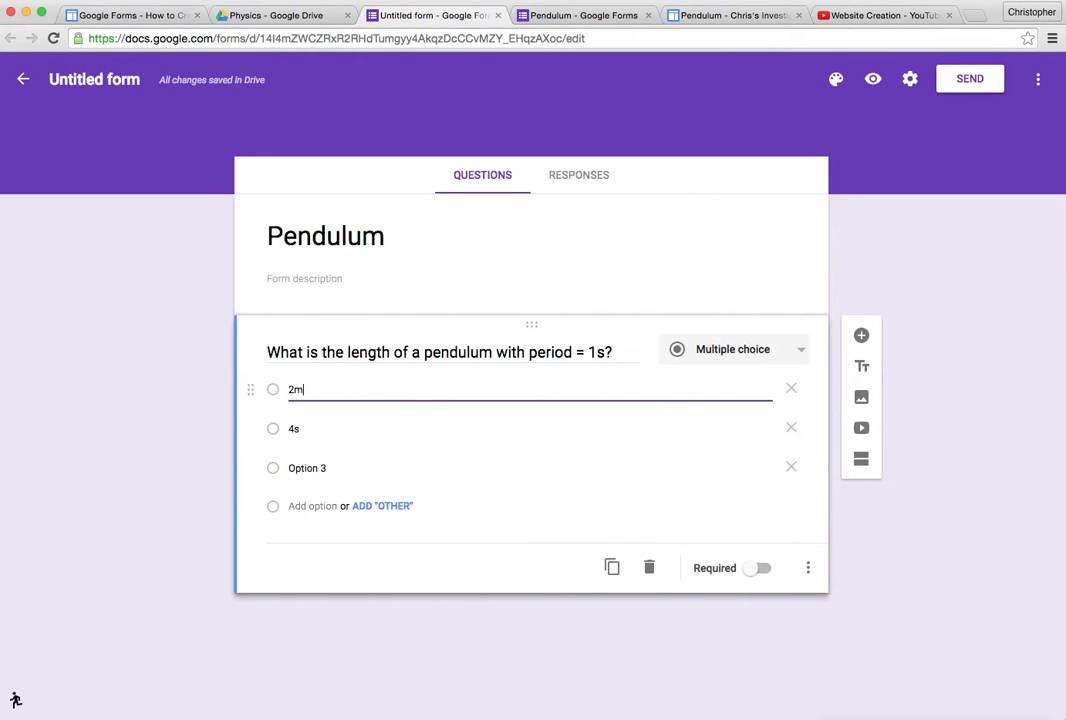
{"action": "left_click", "coordinate": [302, 428]}
{"action": "type", "text": "4m"}
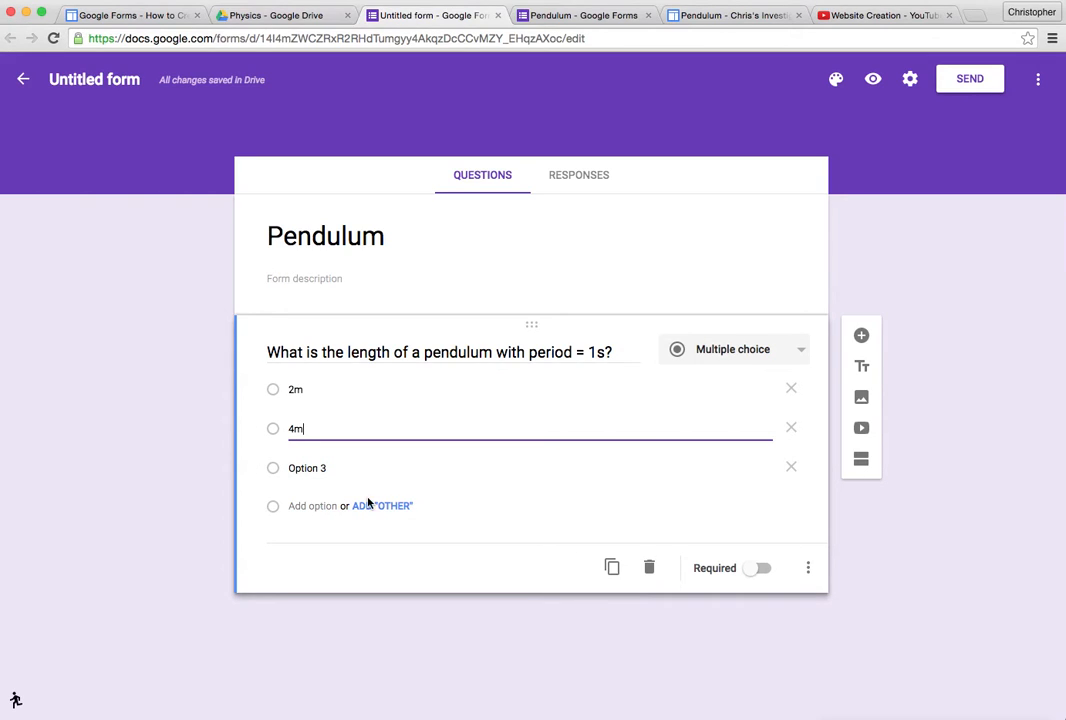
Step: Add an "Other" answer option to the pendulum question and insert a new blank question below it
{"action": "left_click", "coordinate": [396, 506]}
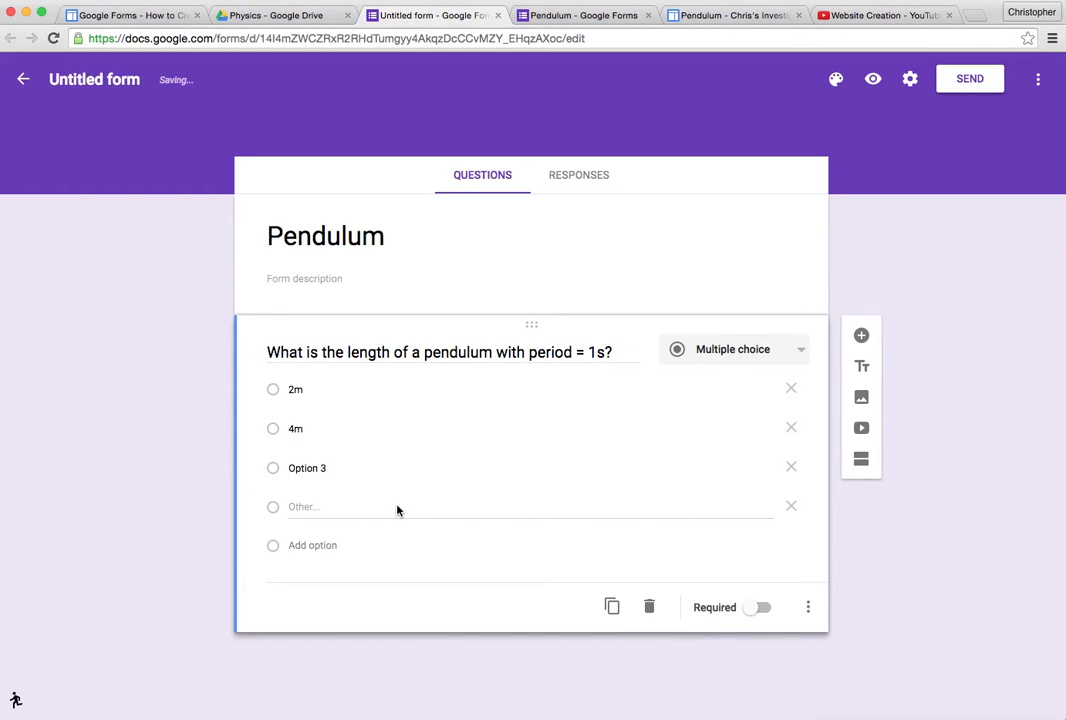
{"action": "left_click", "coordinate": [862, 337]}
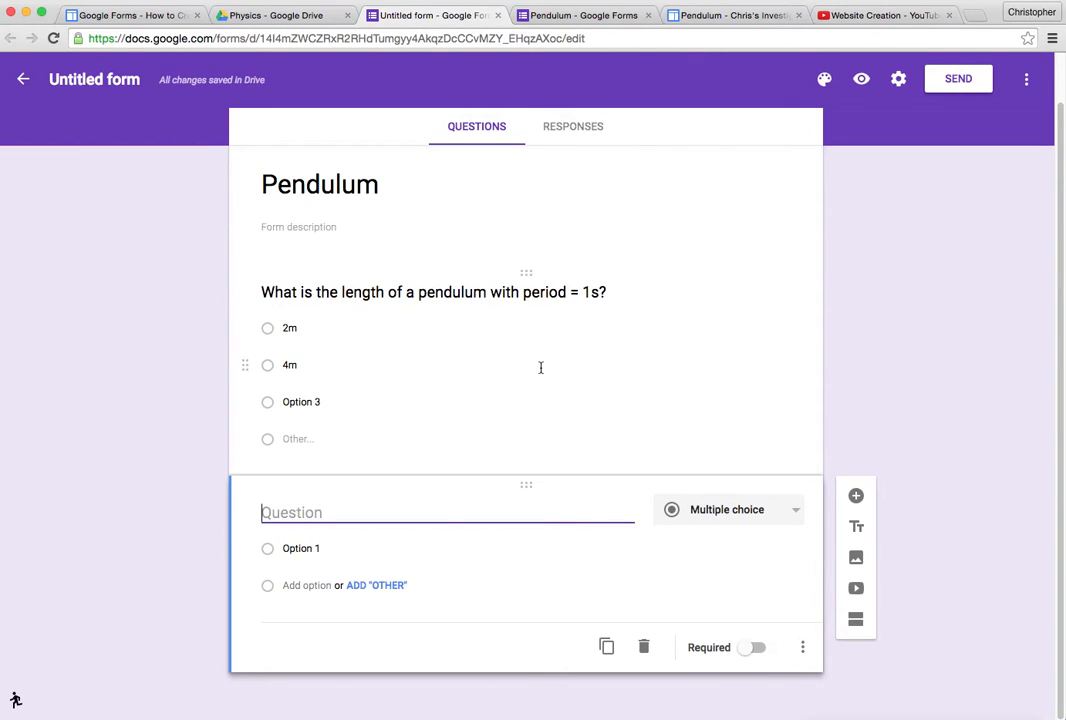
Step: Switch to the existing Pendulum form and review its description, image, question sections and confirmation page settings
{"action": "left_click", "coordinate": [568, 18]}
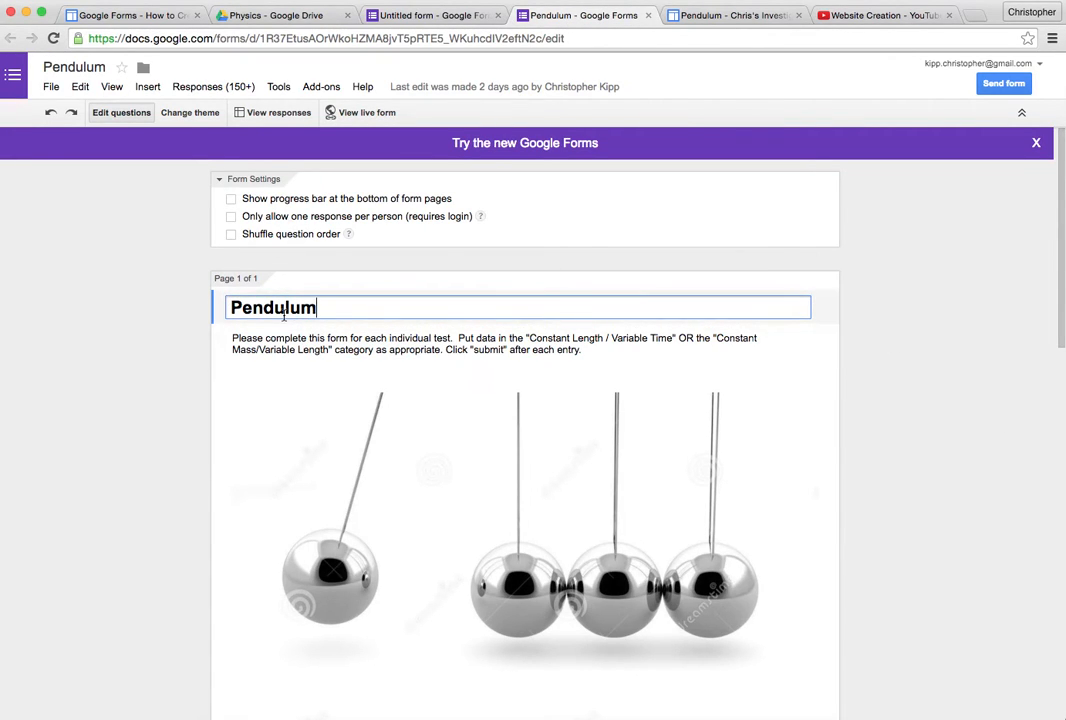
{"action": "scroll", "coordinate": [885, 373], "scroll_direction": "down", "scroll_amount": 3}
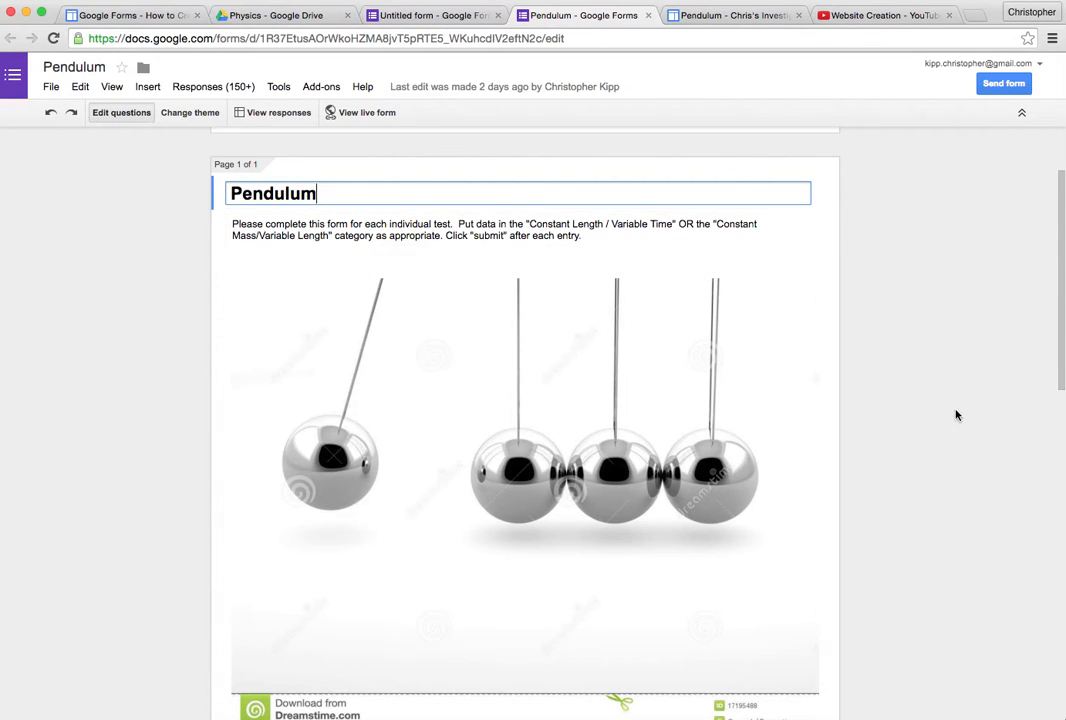
{"action": "scroll", "coordinate": [880, 376], "scroll_direction": "down", "scroll_amount": 5}
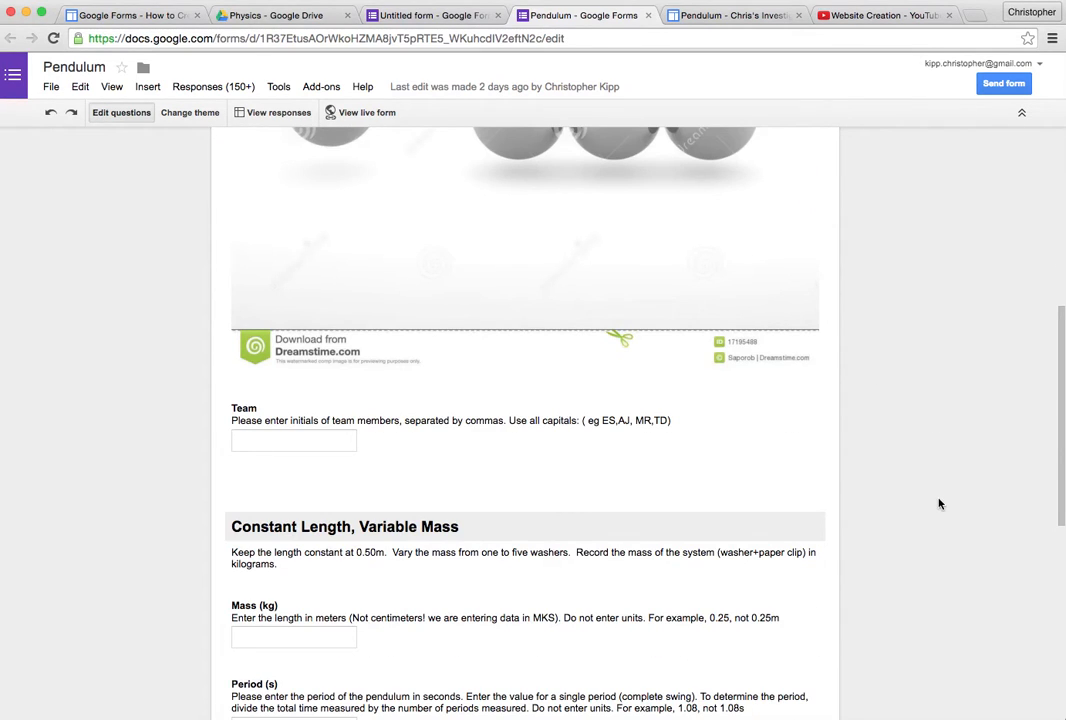
{"action": "scroll", "coordinate": [935, 500], "scroll_direction": "down", "scroll_amount": 2}
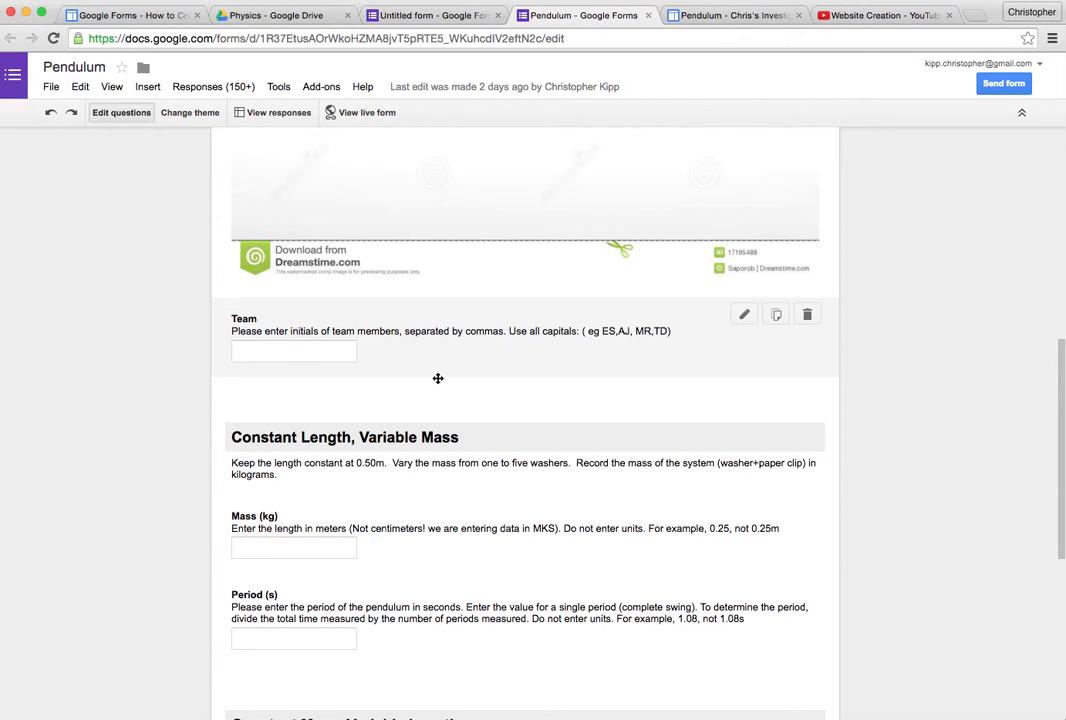
{"action": "scroll", "coordinate": [740, 508], "scroll_direction": "down", "scroll_amount": 3}
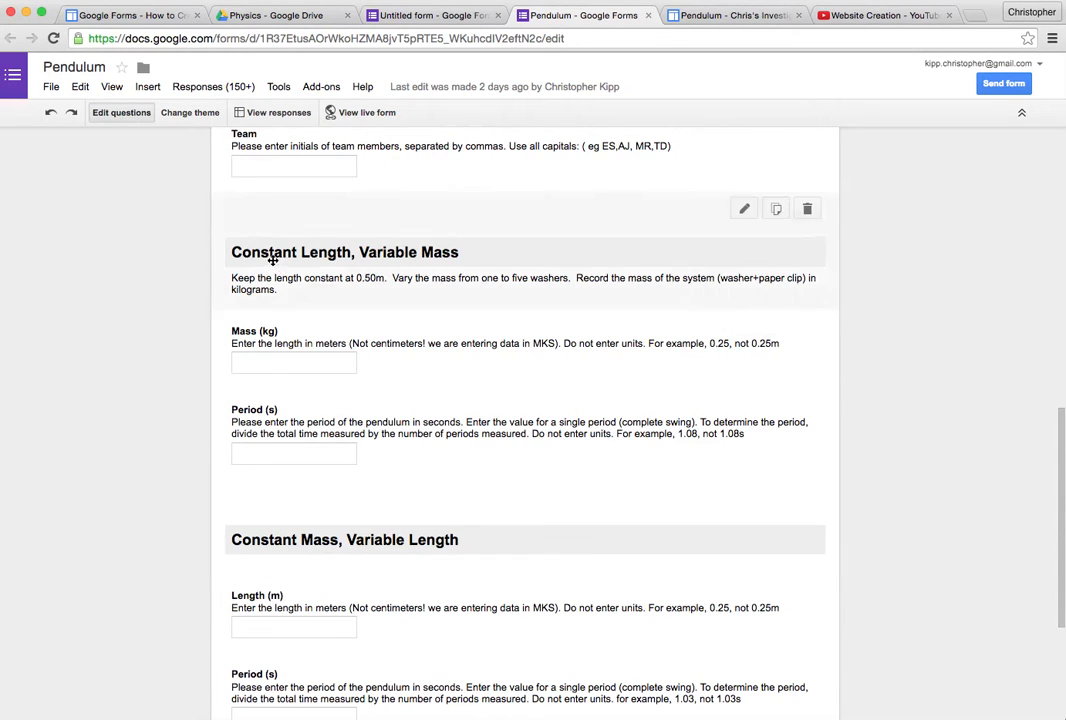
{"action": "scroll", "coordinate": [571, 507], "scroll_direction": "down", "scroll_amount": 2}
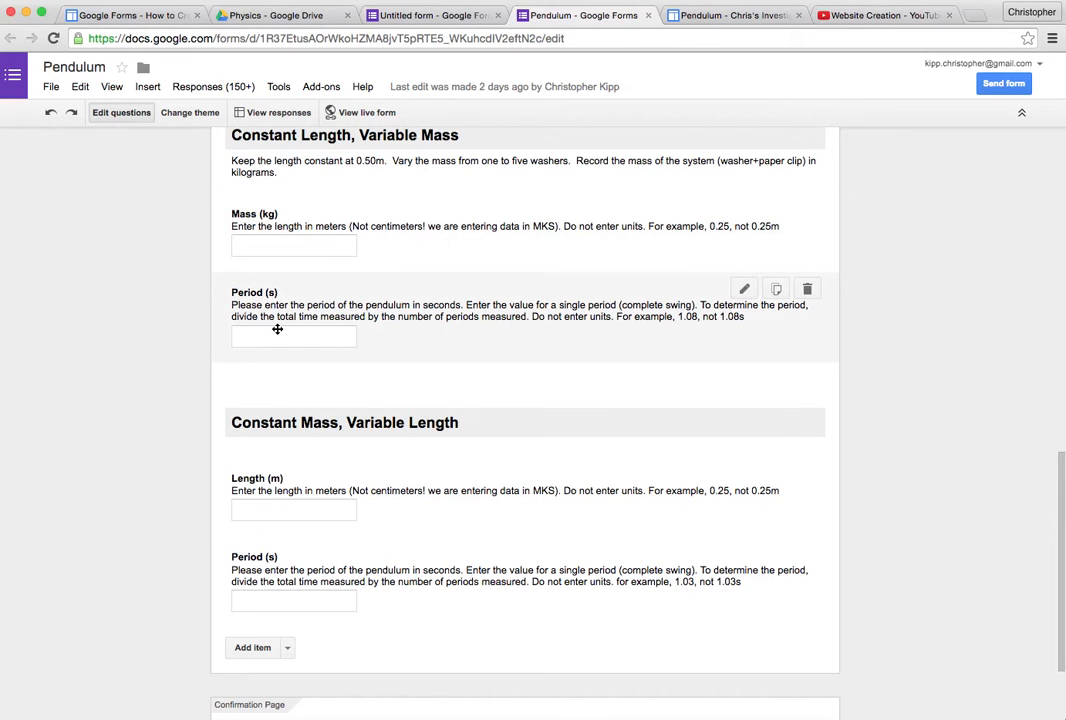
{"action": "scroll", "coordinate": [592, 546], "scroll_direction": "down", "scroll_amount": 3}
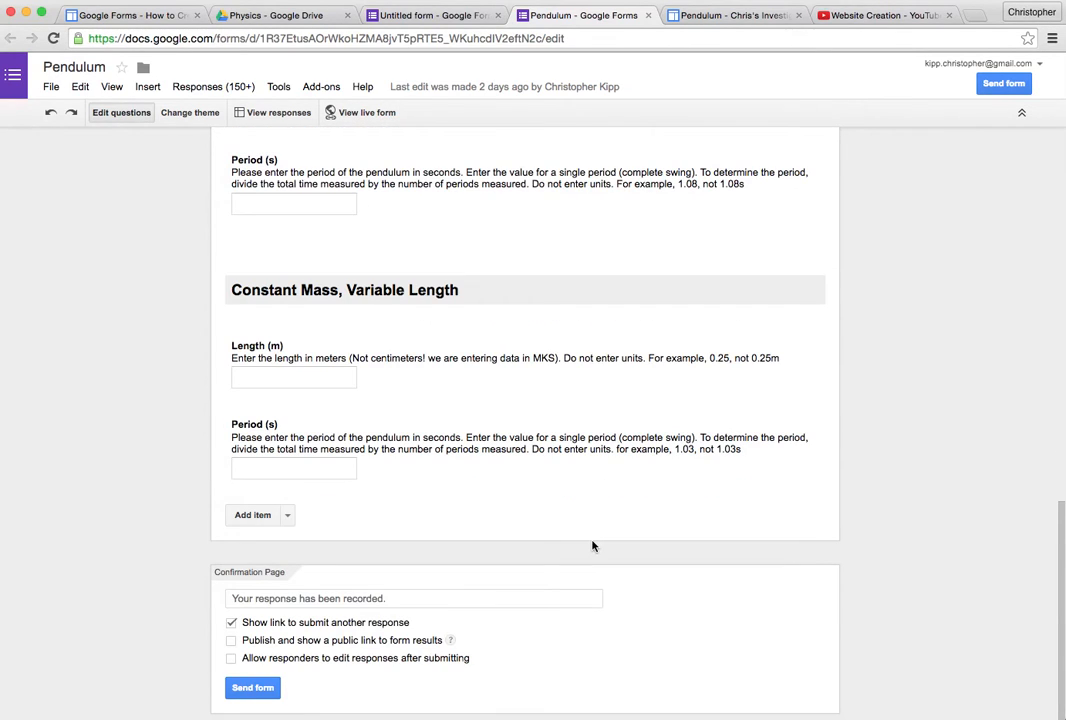
Step: Open the Team question for editing to examine its help text and question type, and review the form's remaining items
{"action": "scroll", "coordinate": [592, 546], "scroll_direction": "up", "scroll_amount": 20}
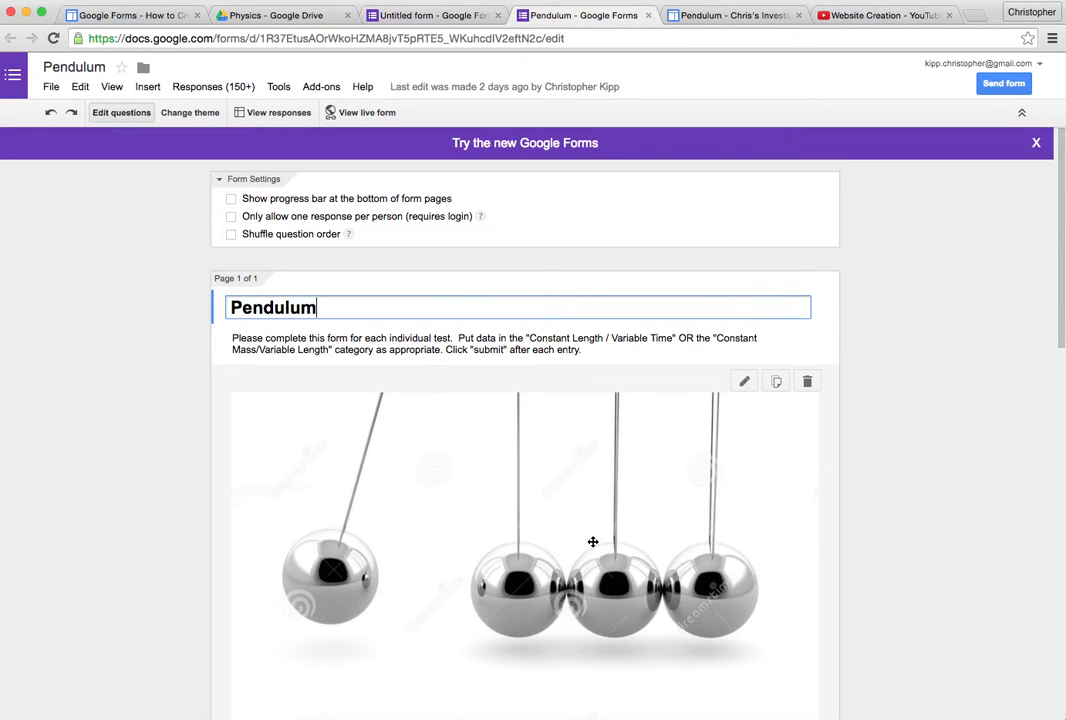
{"action": "scroll", "coordinate": [749, 540], "scroll_direction": "down", "scroll_amount": 8}
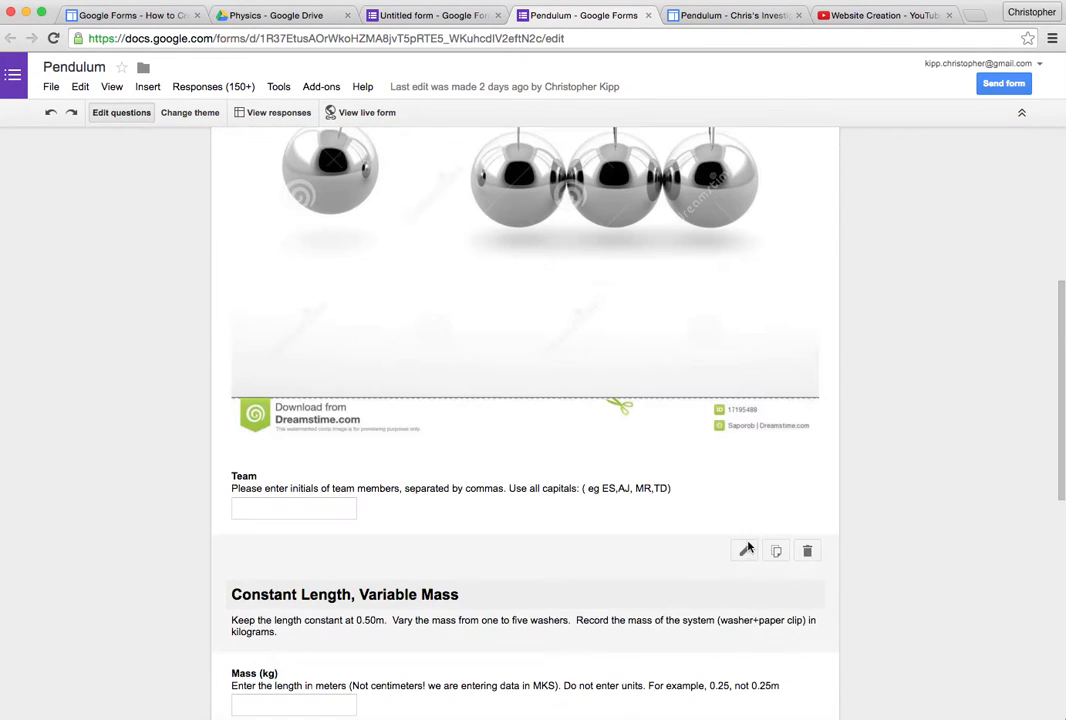
{"action": "scroll", "coordinate": [700, 545], "scroll_direction": "down", "scroll_amount": 3}
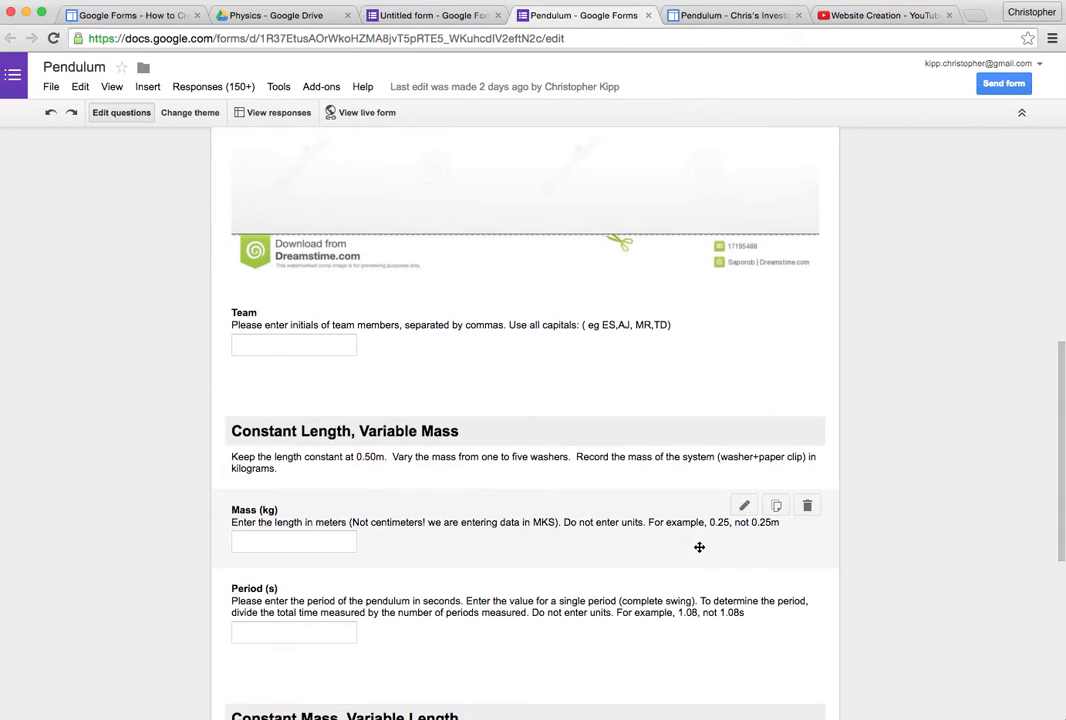
{"action": "left_click", "coordinate": [289, 348]}
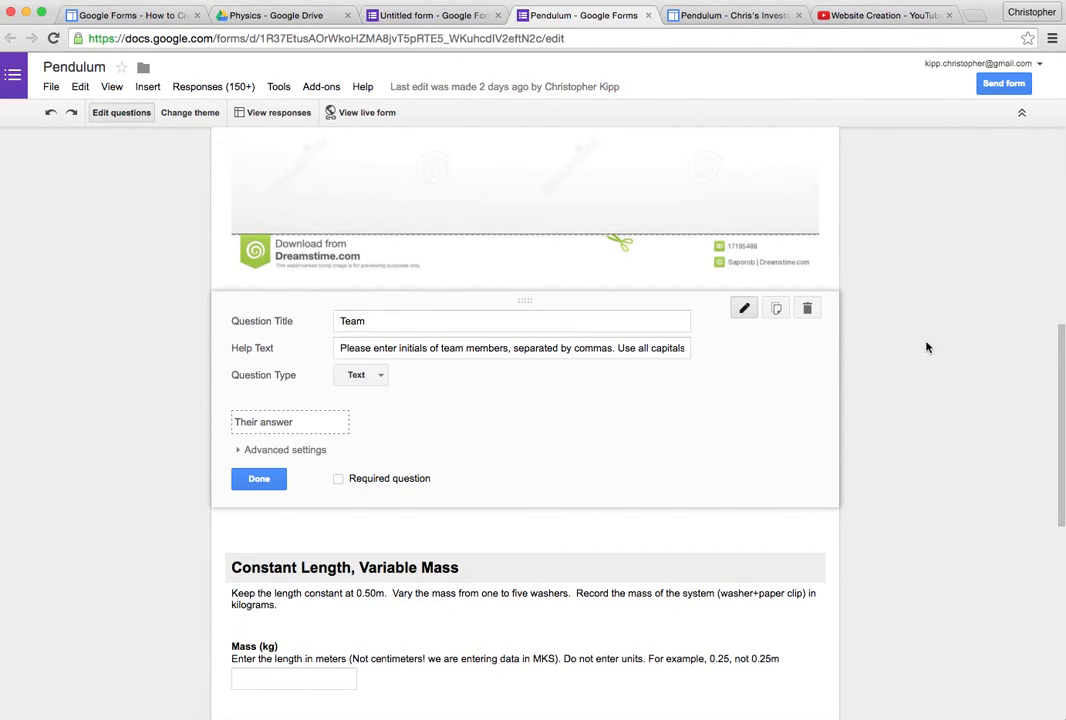
{"action": "scroll", "coordinate": [928, 350], "scroll_direction": "down", "scroll_amount": 10}
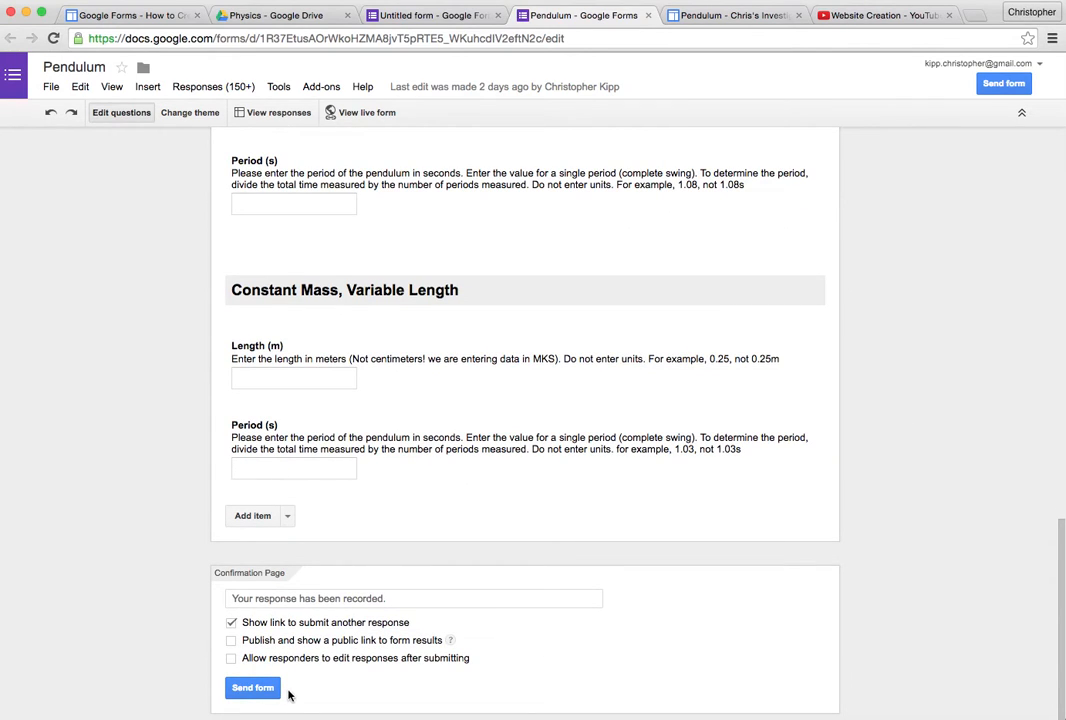
Step: Open the spreadsheet of responses collected by the existing Pendulum form
{"action": "scroll", "coordinate": [409, 652], "scroll_direction": "up", "scroll_amount": 15}
{"action": "scroll", "coordinate": [406, 654], "scroll_direction": "up", "scroll_amount": 3}
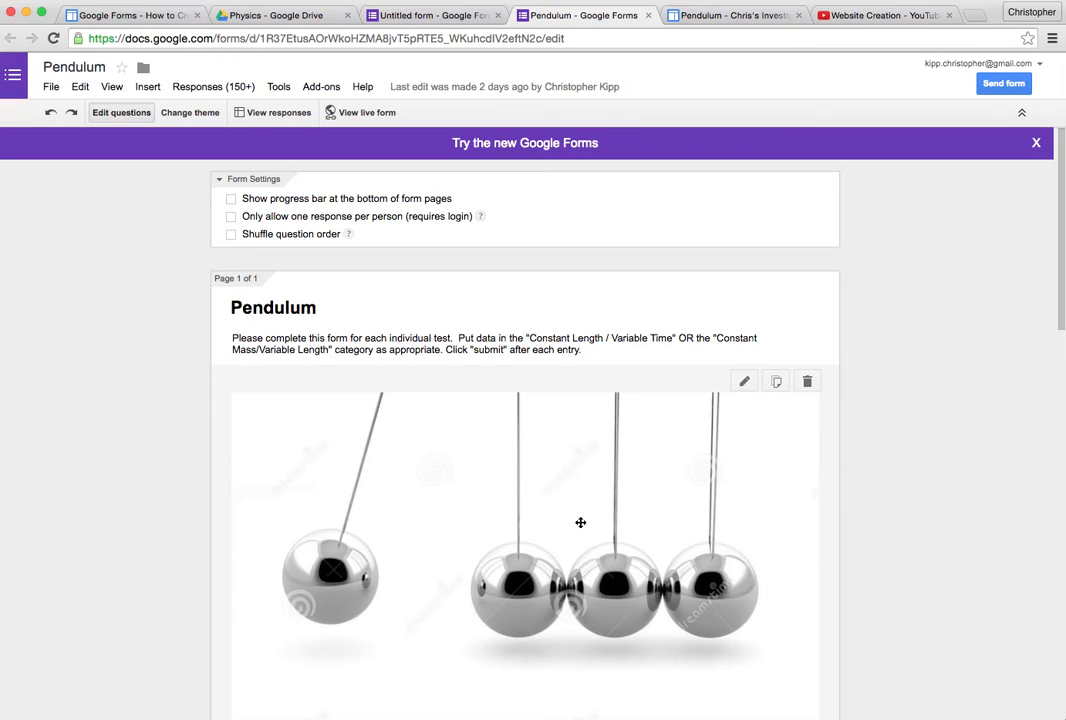
{"action": "left_click", "coordinate": [276, 113]}
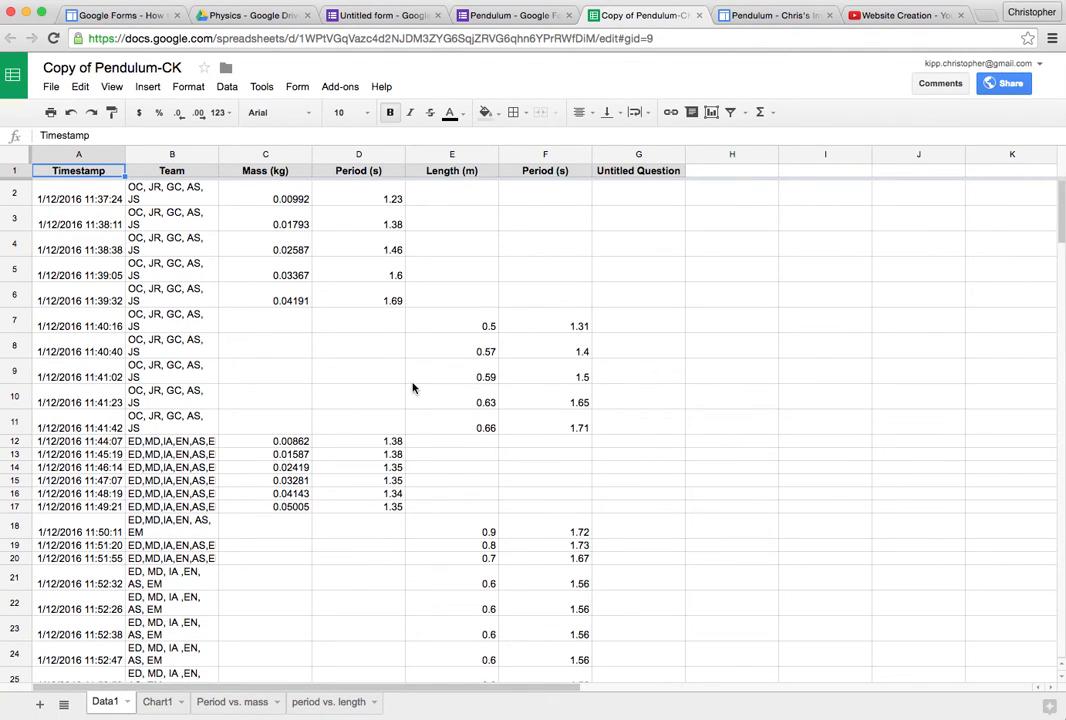
Step: Compare the Pendulum form's description and length and period questions with the matching columns in the response spreadsheet
{"action": "left_click", "coordinate": [514, 15]}
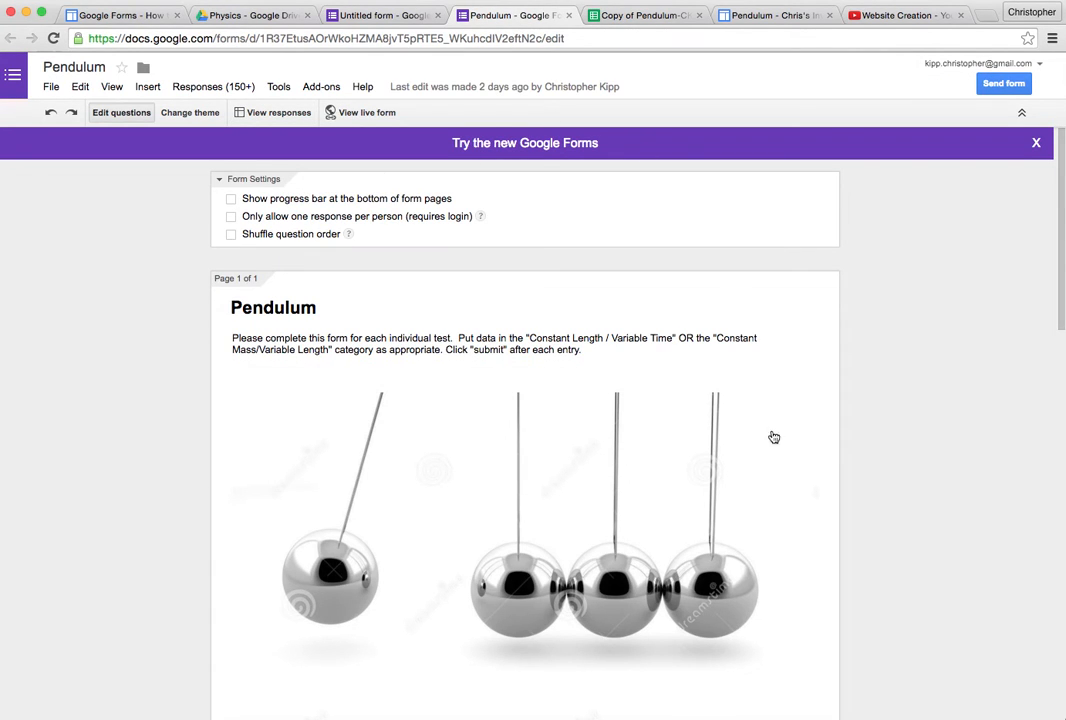
{"action": "left_click", "coordinate": [645, 15]}
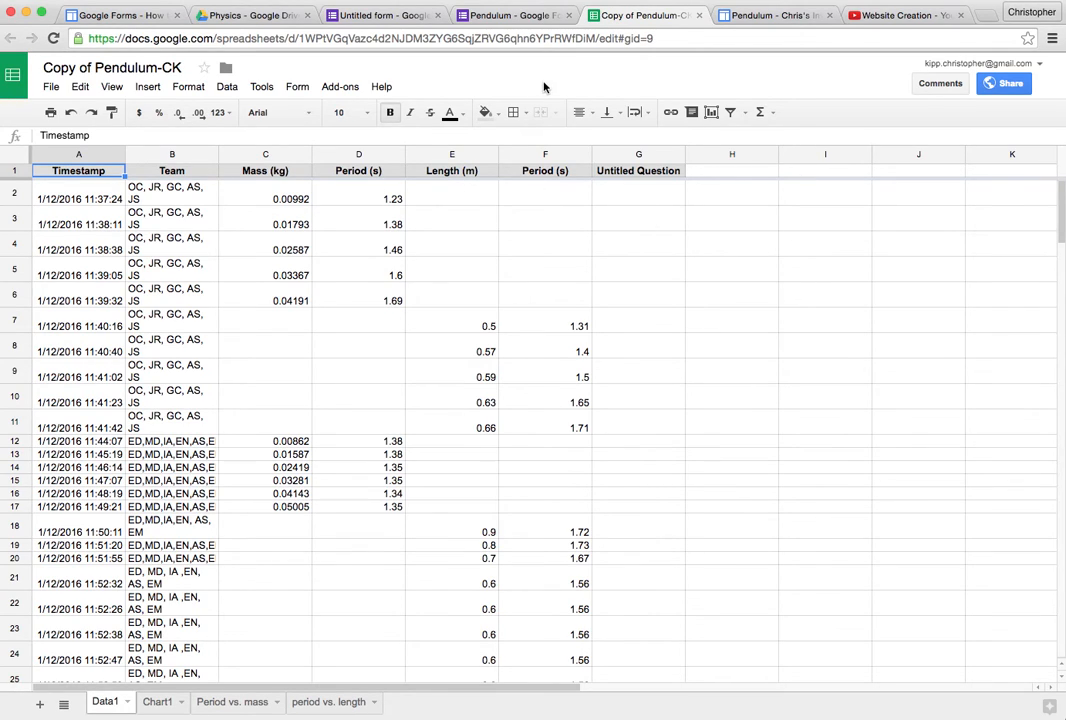
{"action": "left_click", "coordinate": [497, 18]}
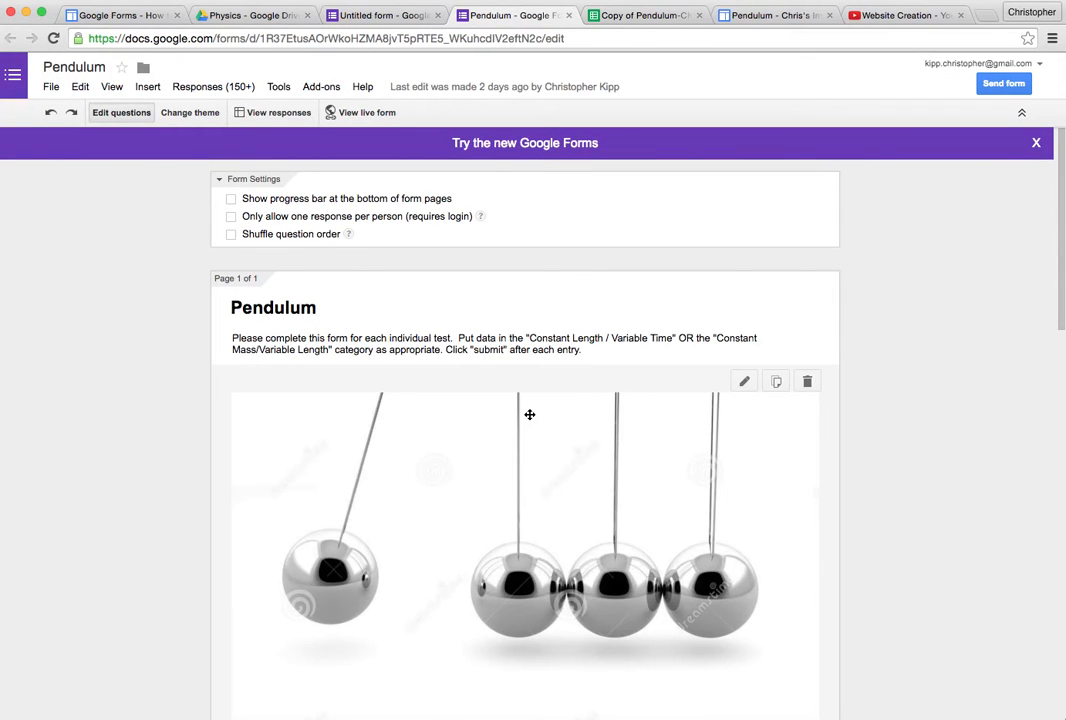
{"action": "scroll", "coordinate": [528, 416], "scroll_direction": "down", "scroll_amount": 15}
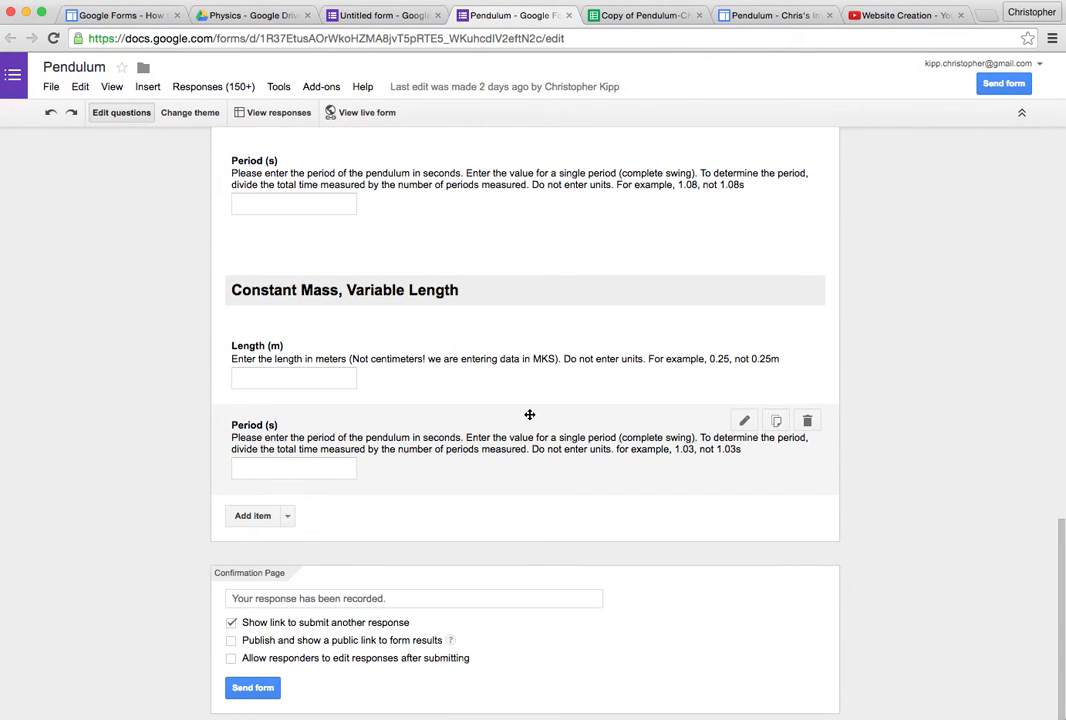
{"action": "scroll", "coordinate": [530, 414], "scroll_direction": "up", "scroll_amount": 15}
{"action": "left_click", "coordinate": [664, 16]}
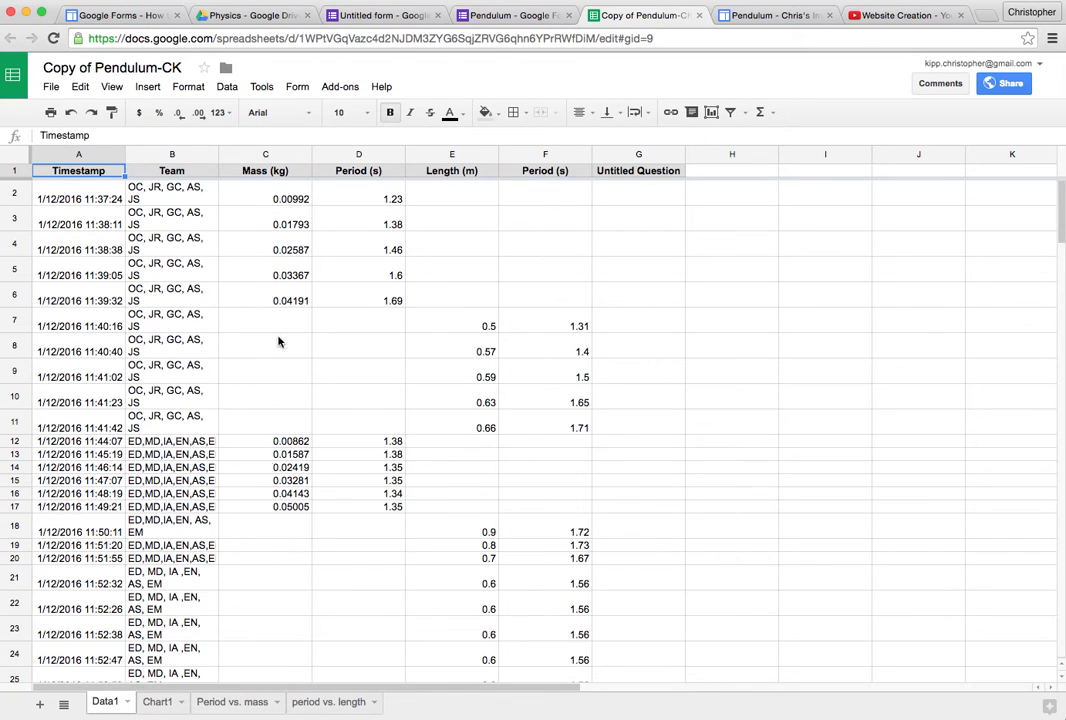
Step: Open the summary of responses for the Pendulum form and examine the Team, Mass (kg) and Period (s) answers
{"action": "left_click", "coordinate": [505, 17]}
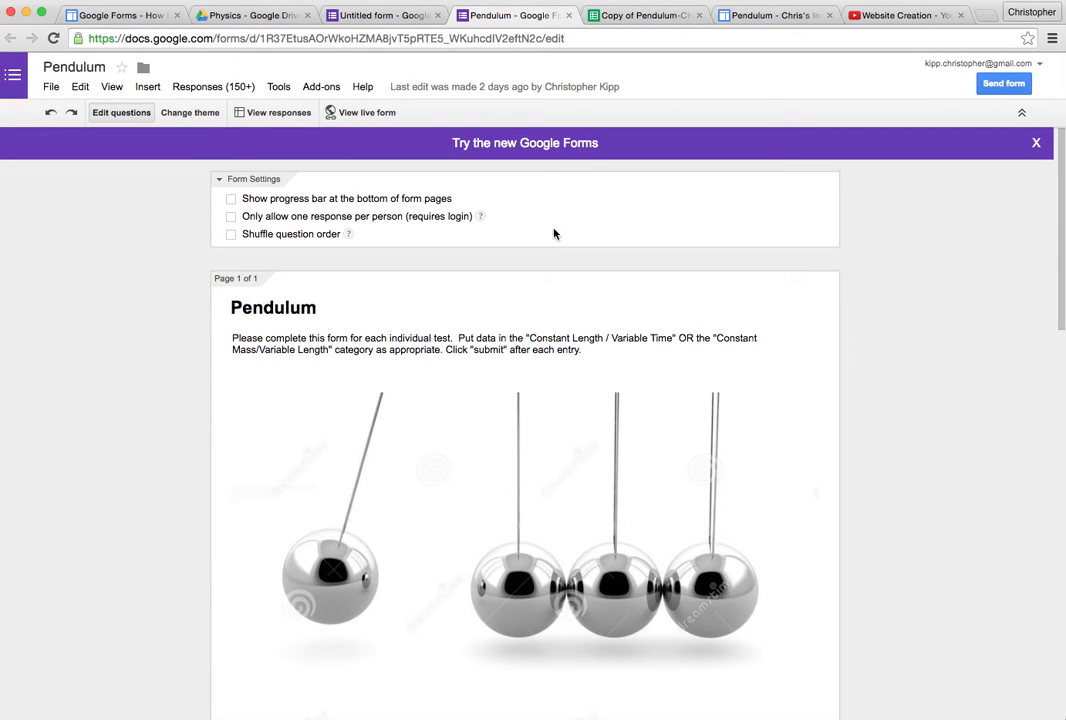
{"action": "left_click", "coordinate": [193, 87]}
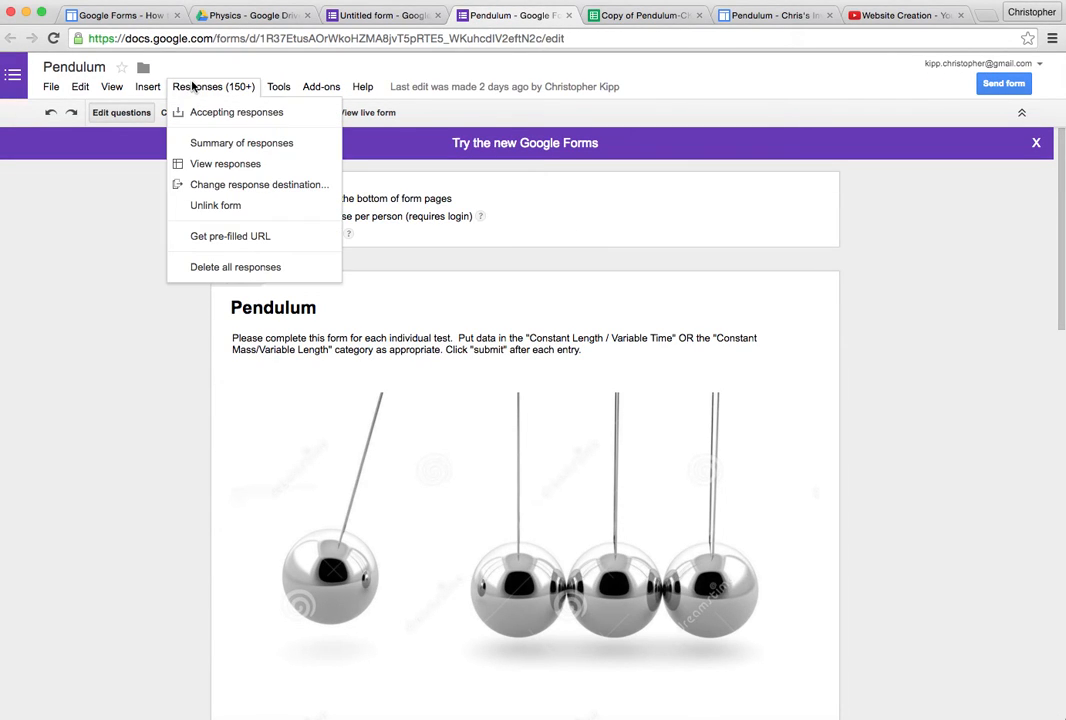
{"action": "left_click", "coordinate": [228, 146]}
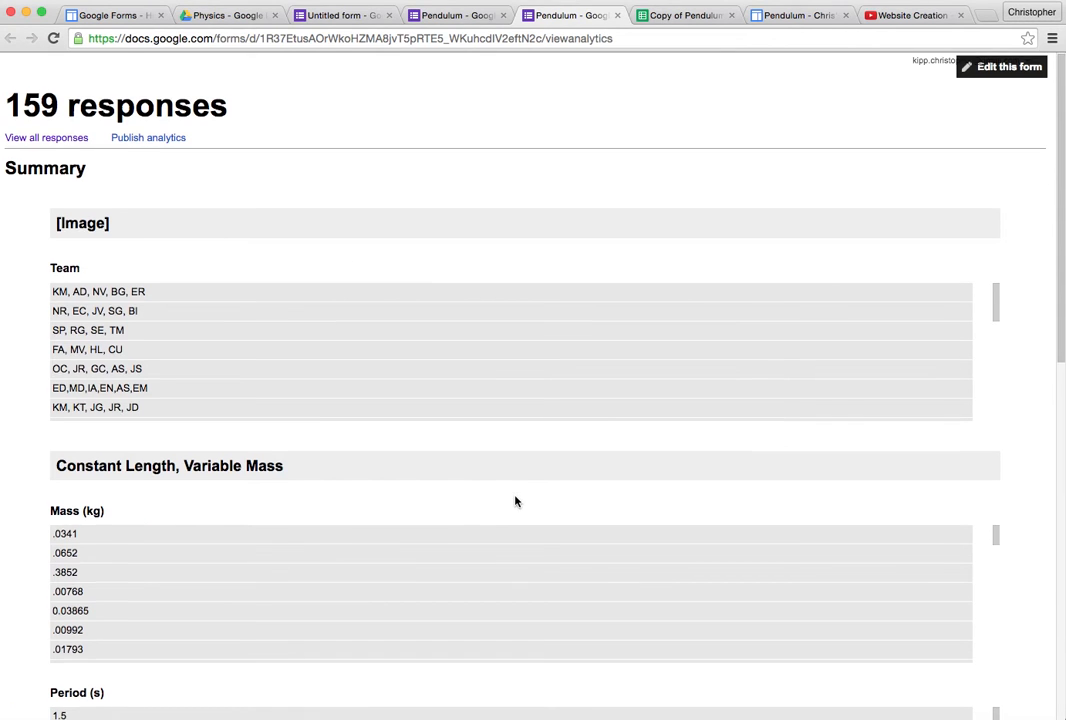
{"action": "scroll", "coordinate": [512, 490], "scroll_direction": "down", "scroll_amount": 5}
{"action": "scroll", "coordinate": [752, 495], "scroll_direction": "down", "scroll_amount": 10}
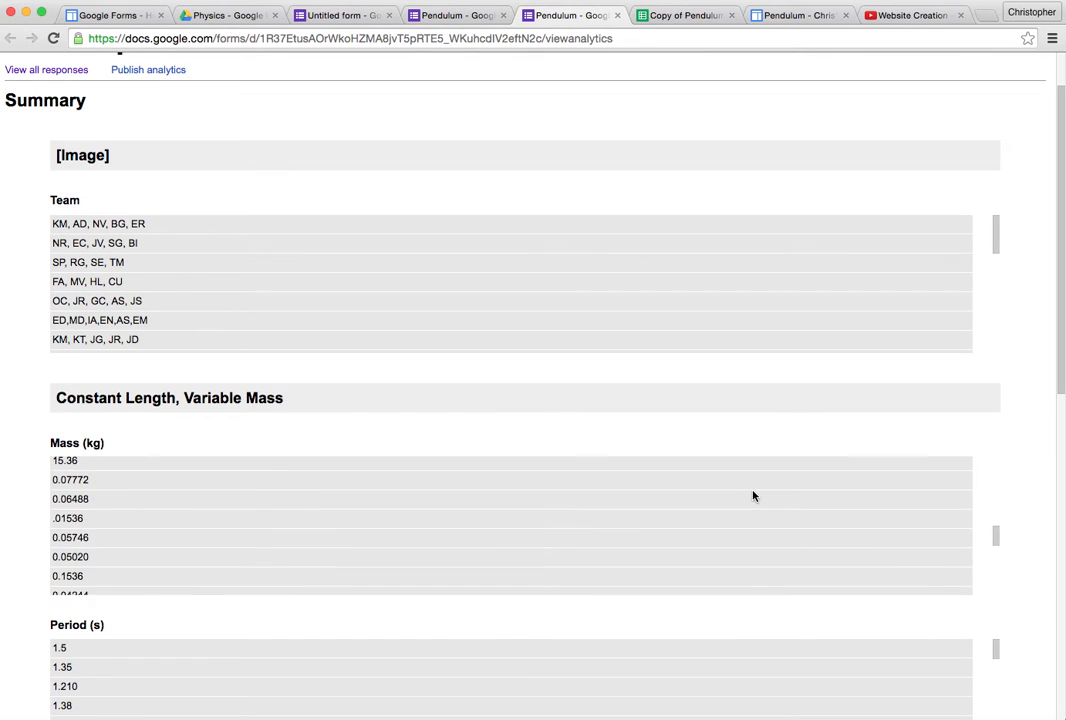
{"action": "scroll", "coordinate": [101, 530], "scroll_direction": "down", "scroll_amount": 4}
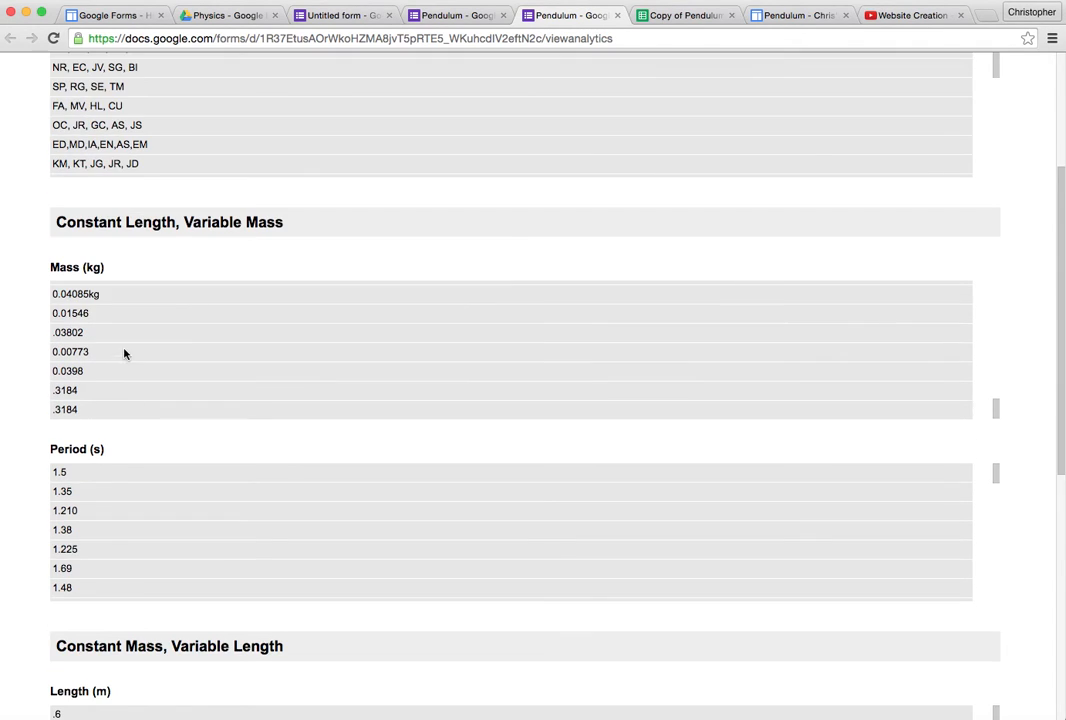
{"action": "scroll", "coordinate": [124, 353], "scroll_direction": "up", "scroll_amount": 10}
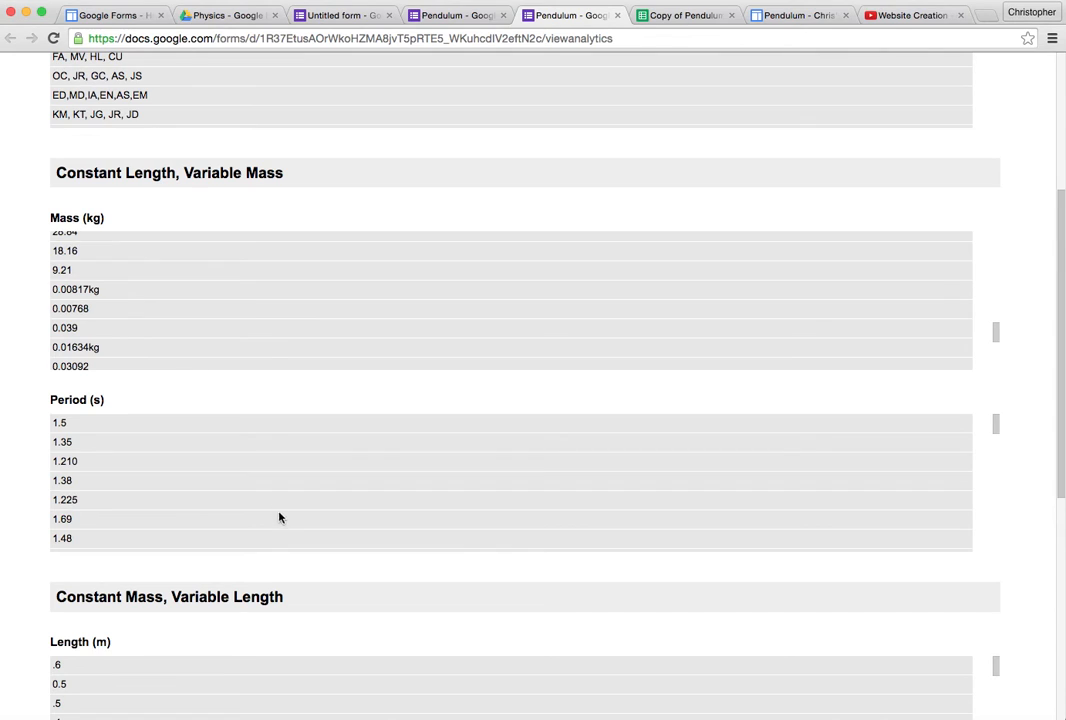
{"action": "scroll", "coordinate": [108, 450], "scroll_direction": "down", "scroll_amount": 5}
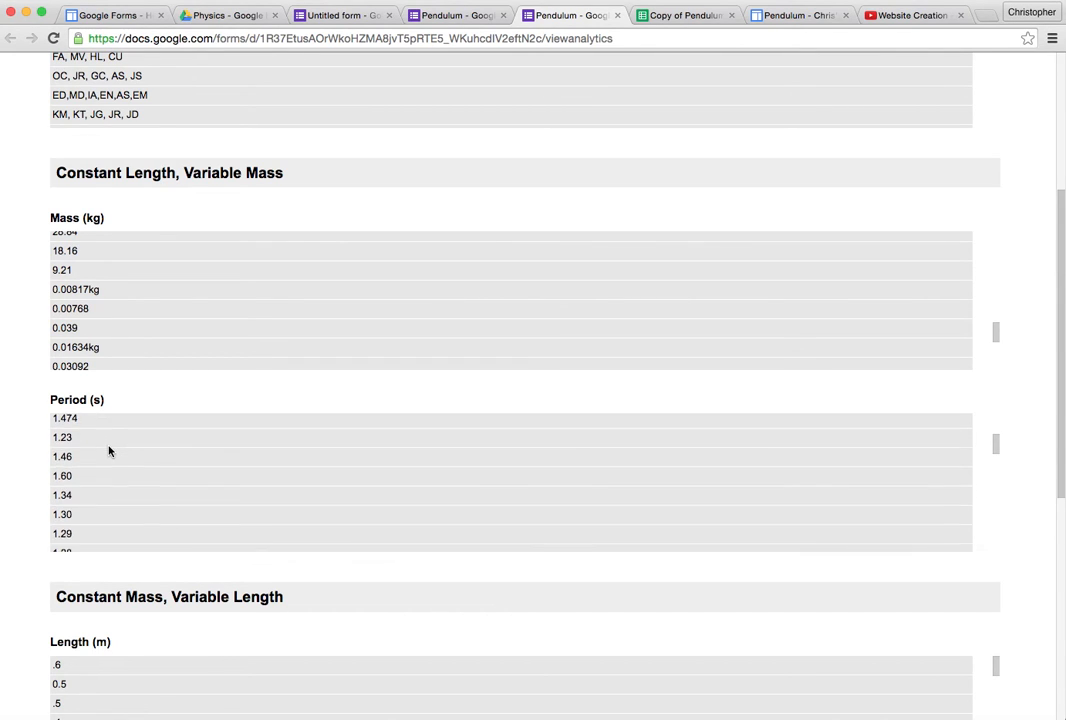
Step: Examine the Constant Mass, Variable Length answers and the daily responses chart, and close the response summary
{"action": "scroll", "coordinate": [19, 438], "scroll_direction": "down", "scroll_amount": 10}
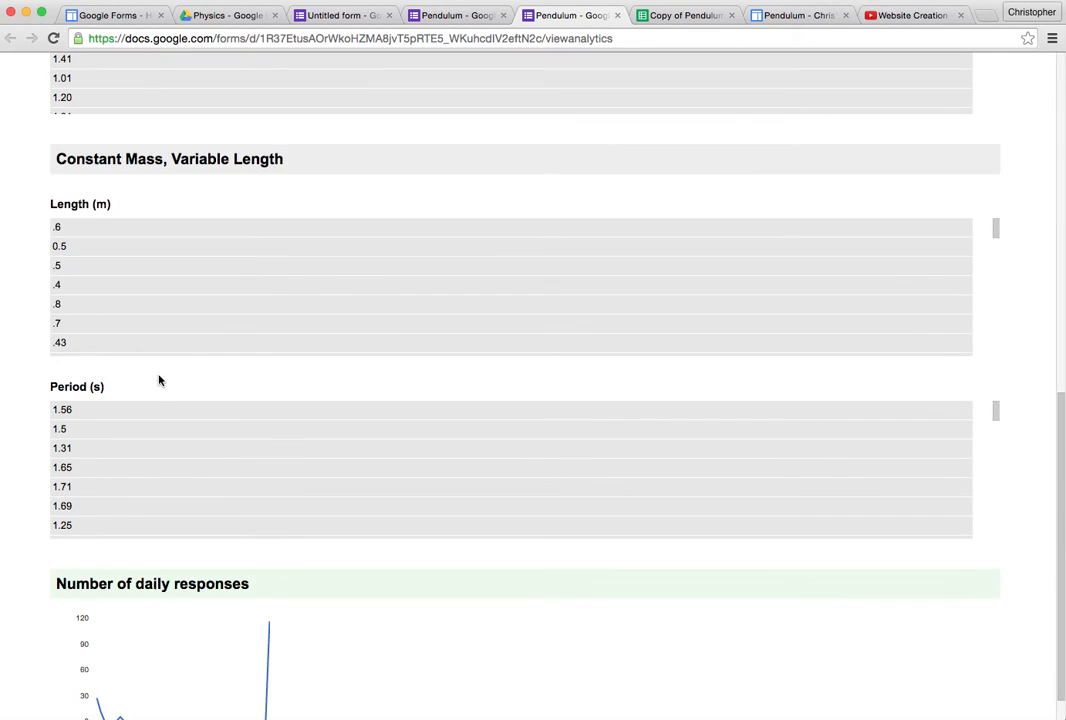
{"action": "scroll", "coordinate": [162, 305], "scroll_direction": "down", "scroll_amount": 2}
{"action": "scroll", "coordinate": [162, 305], "scroll_direction": "up", "scroll_amount": 5}
{"action": "scroll", "coordinate": [55, 432], "scroll_direction": "down", "scroll_amount": 3}
{"action": "scroll", "coordinate": [36, 452], "scroll_direction": "down", "scroll_amount": 3}
{"action": "scroll", "coordinate": [33, 456], "scroll_direction": "up", "scroll_amount": 10}
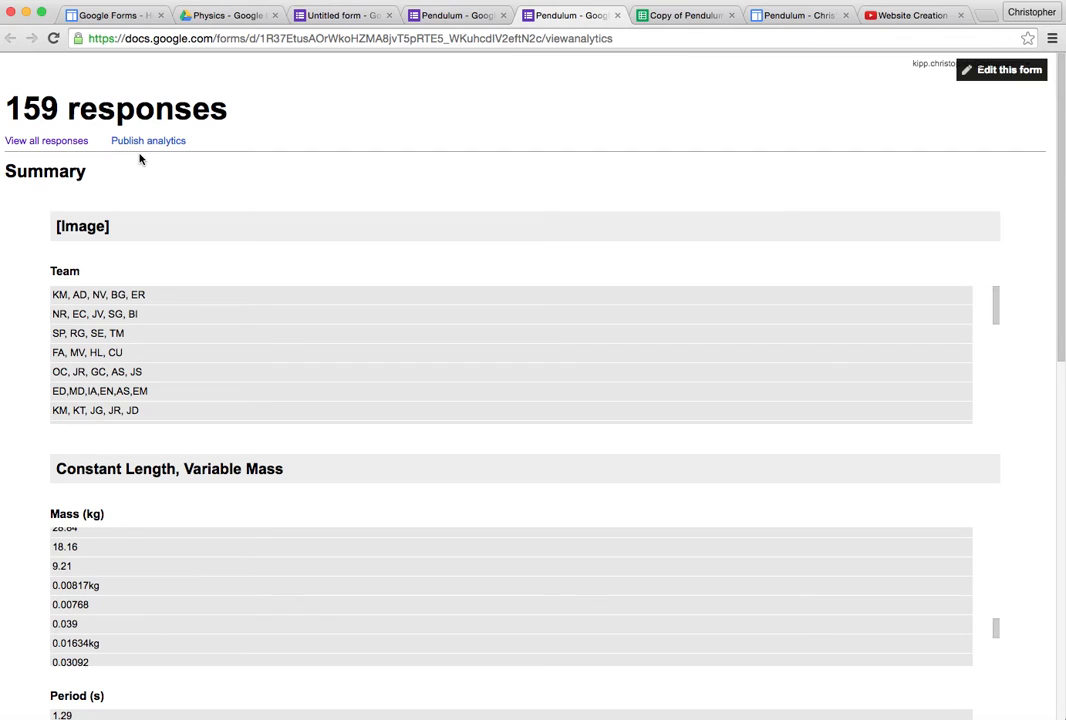
{"action": "left_click", "coordinate": [618, 16]}
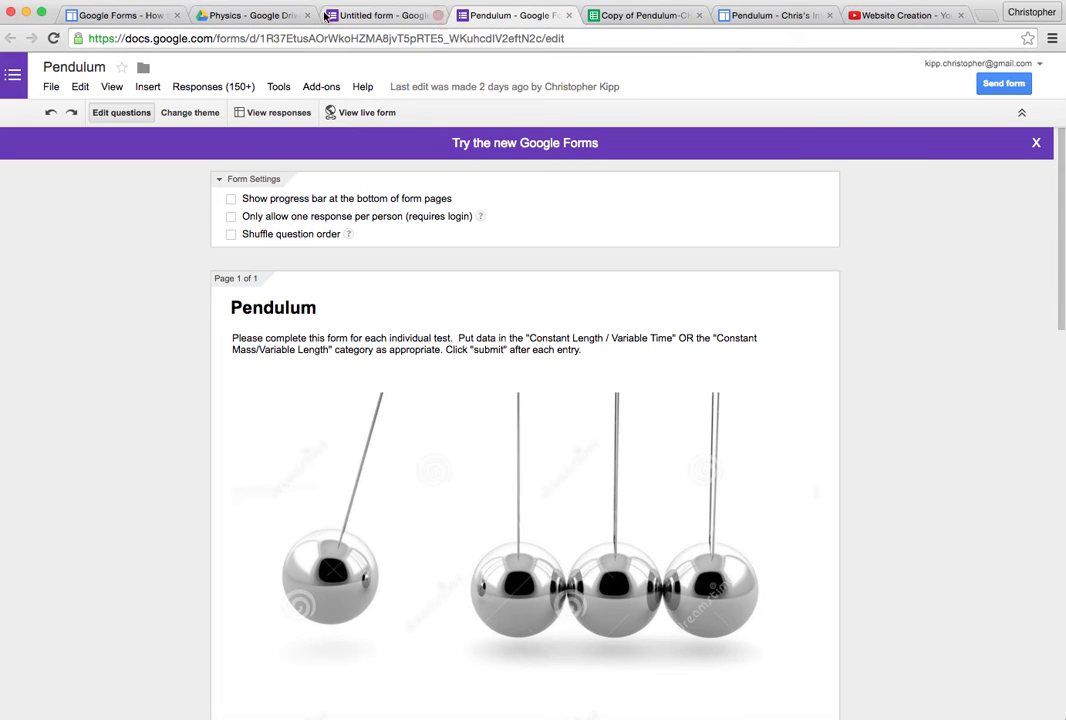
Step: Switch to the Pendulum lesson page and review its instructions, embedded form and Analysis section
{"action": "left_click", "coordinate": [763, 16]}
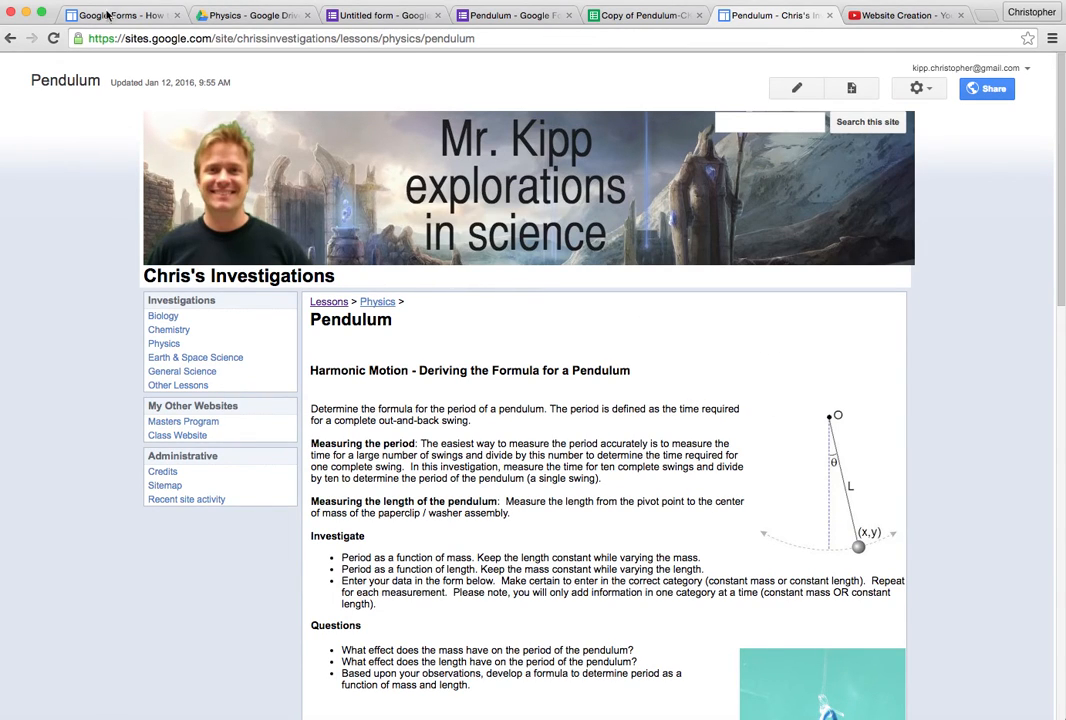
{"action": "scroll", "coordinate": [405, 362], "scroll_direction": "down", "scroll_amount": 3}
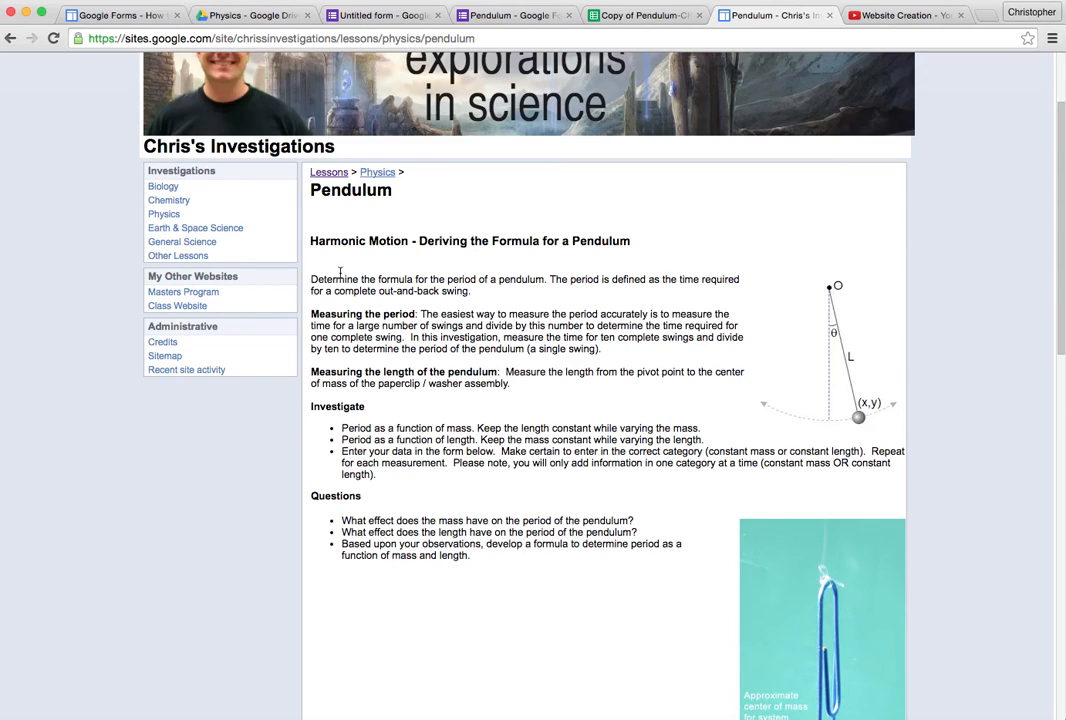
{"action": "left_click_drag", "start_coordinate": [310, 242], "coordinate": [827, 521]}
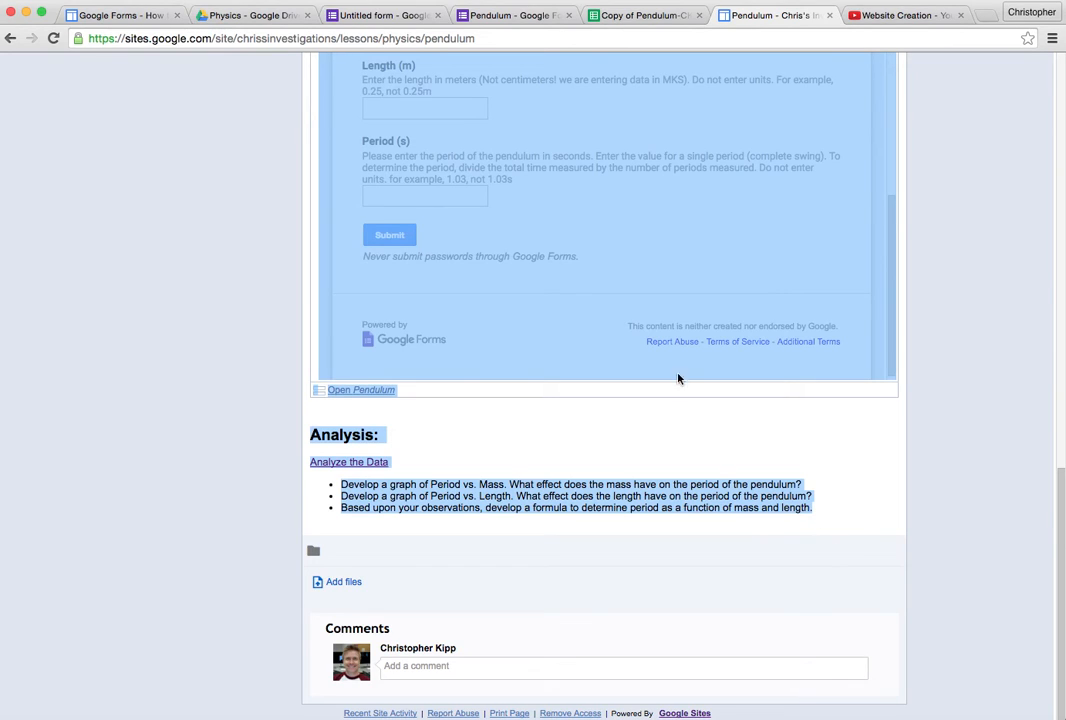
Step: Open the Google Forms site page for editing and enter "Learning Target: Students will understand the factors that affect the period of a pendulum."
{"action": "left_click", "coordinate": [122, 16]}
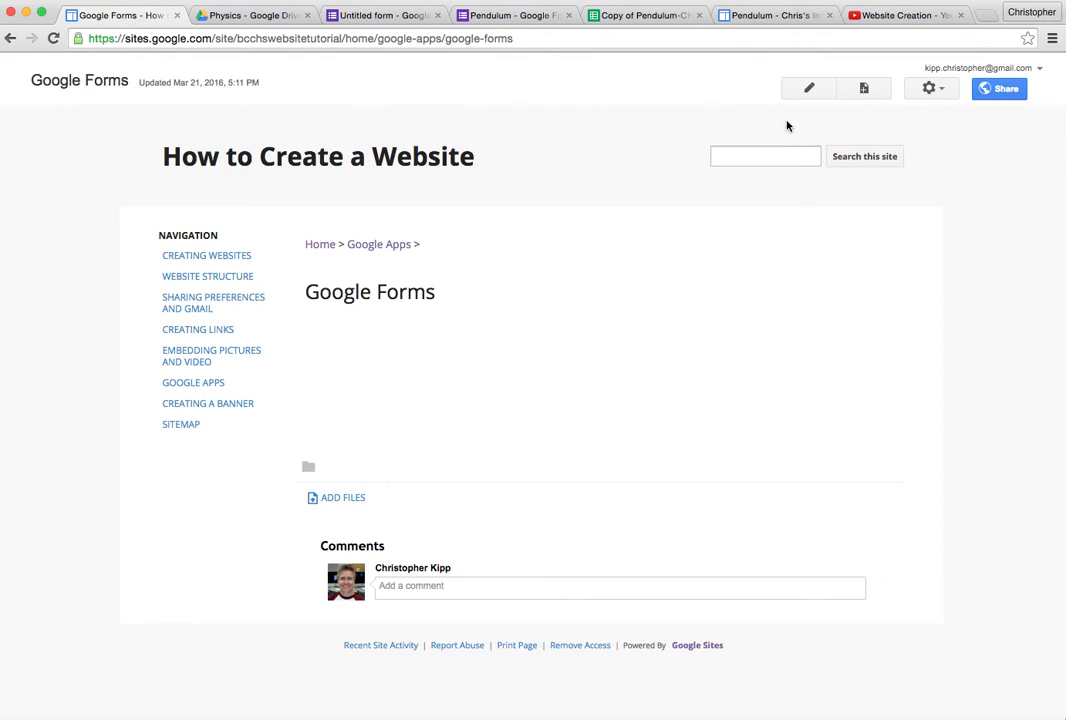
{"action": "left_click", "coordinate": [817, 93]}
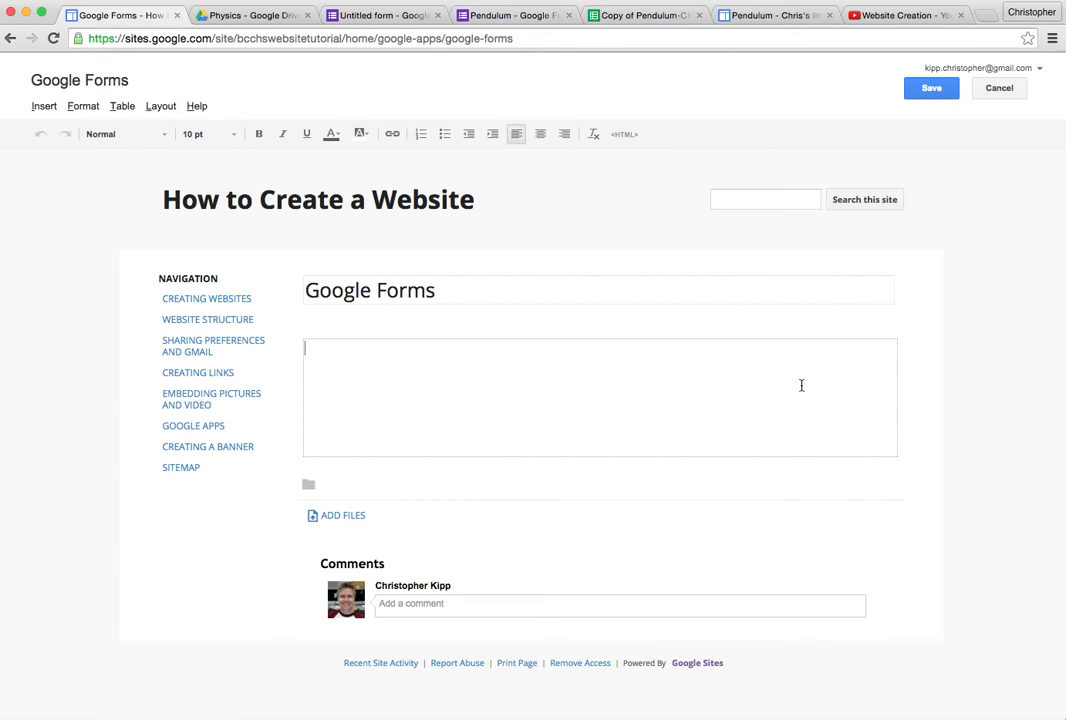
{"action": "type", "text": "Lean"}
{"action": "type", "text": "ning Target:  Stu"}
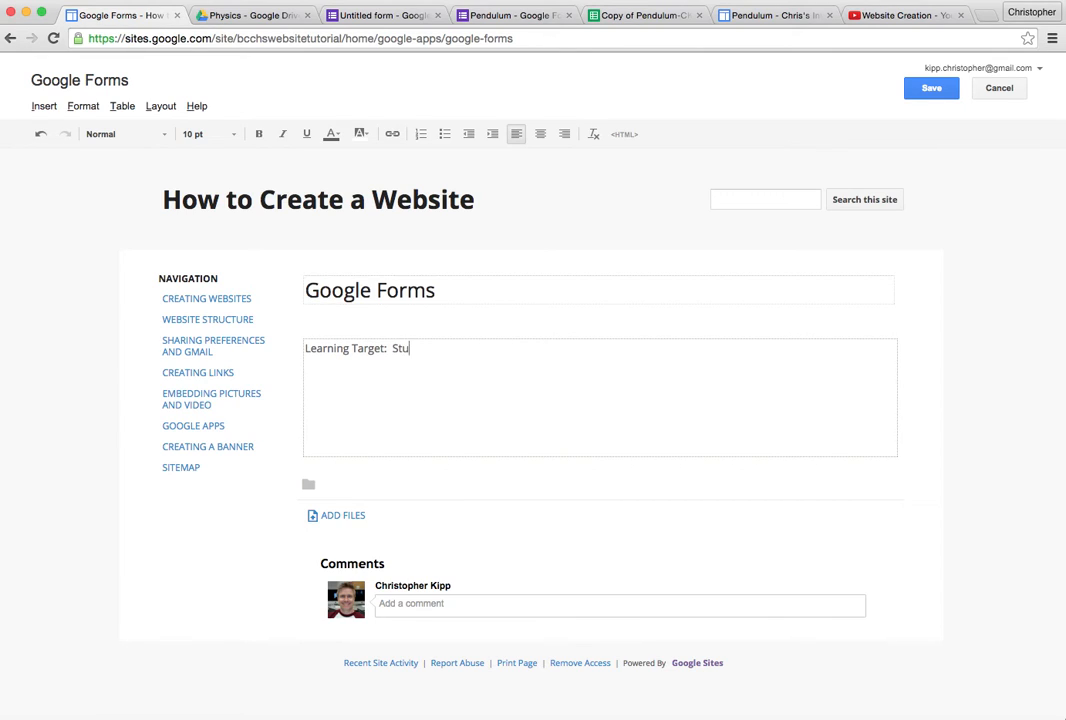
{"action": "type", "text": "will understand "}
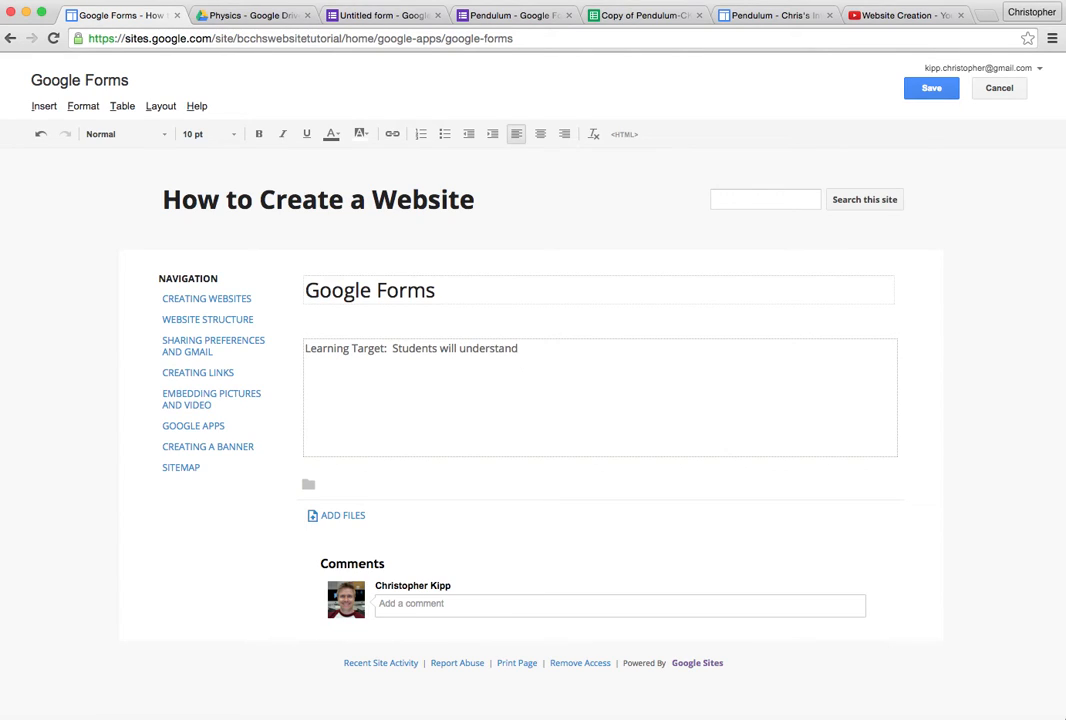
{"action": "type", "text": "the factors that affectg"}
{"action": "key", "text": "BackSpace"}
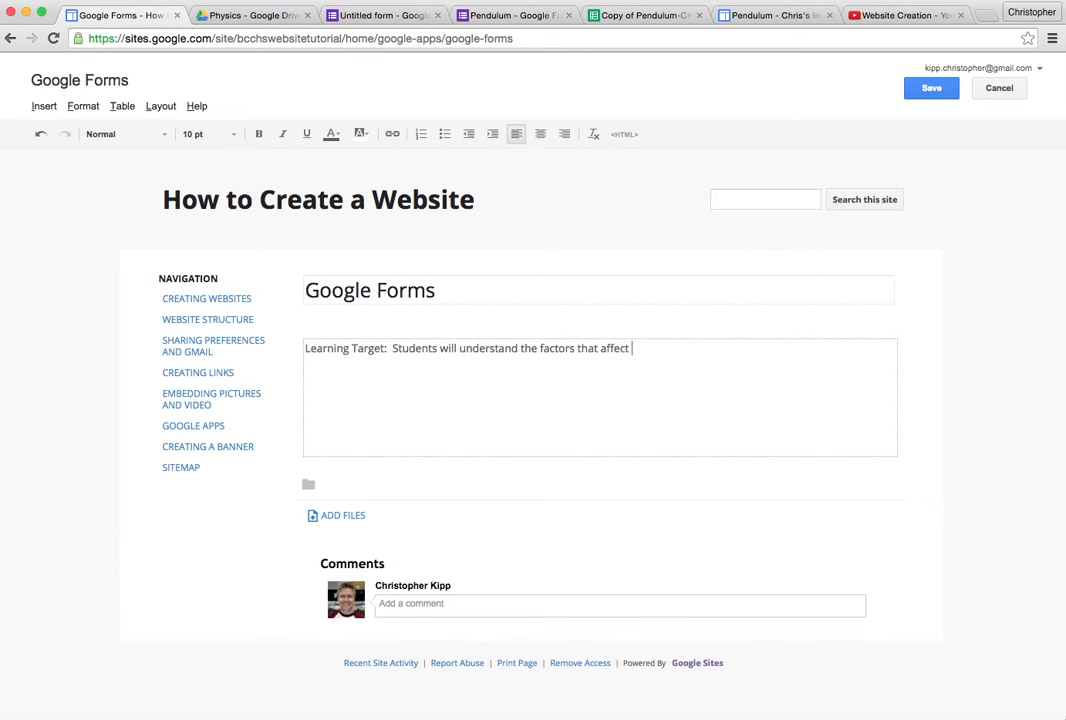
{"action": "type", "text": "the period of a pendulum."}
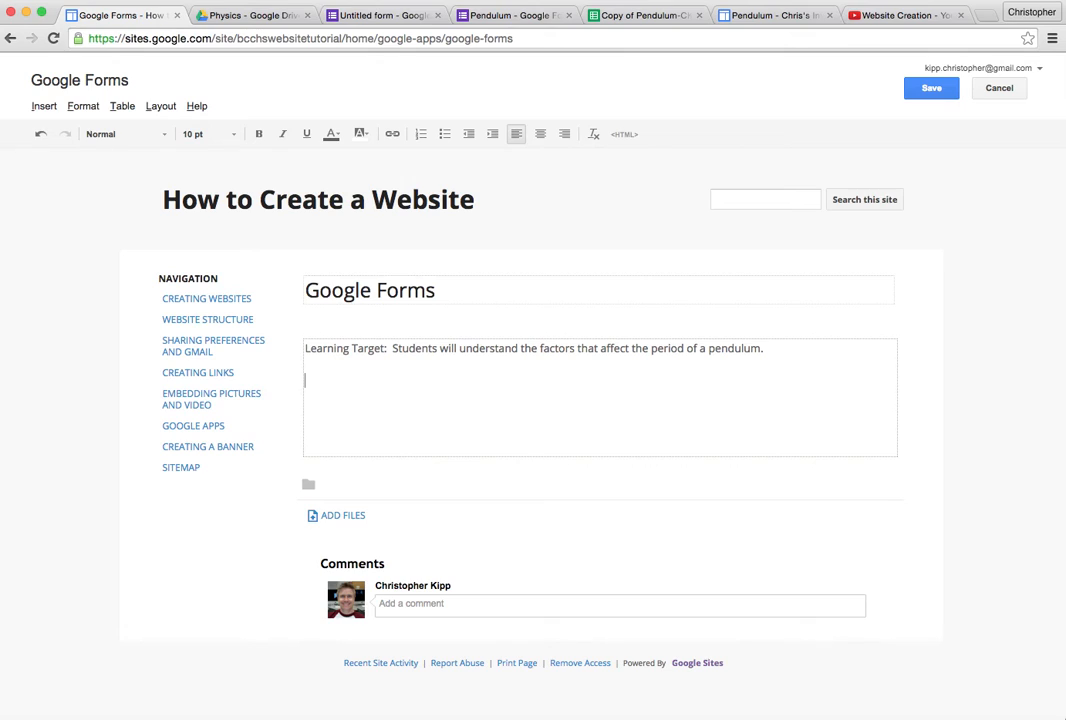
Step: Add a second paragraph reading "Artifact: Students will analyze data reported on google forms to create a graph of period vs length for a pendulum."
{"action": "type", "text": "Artifact"}
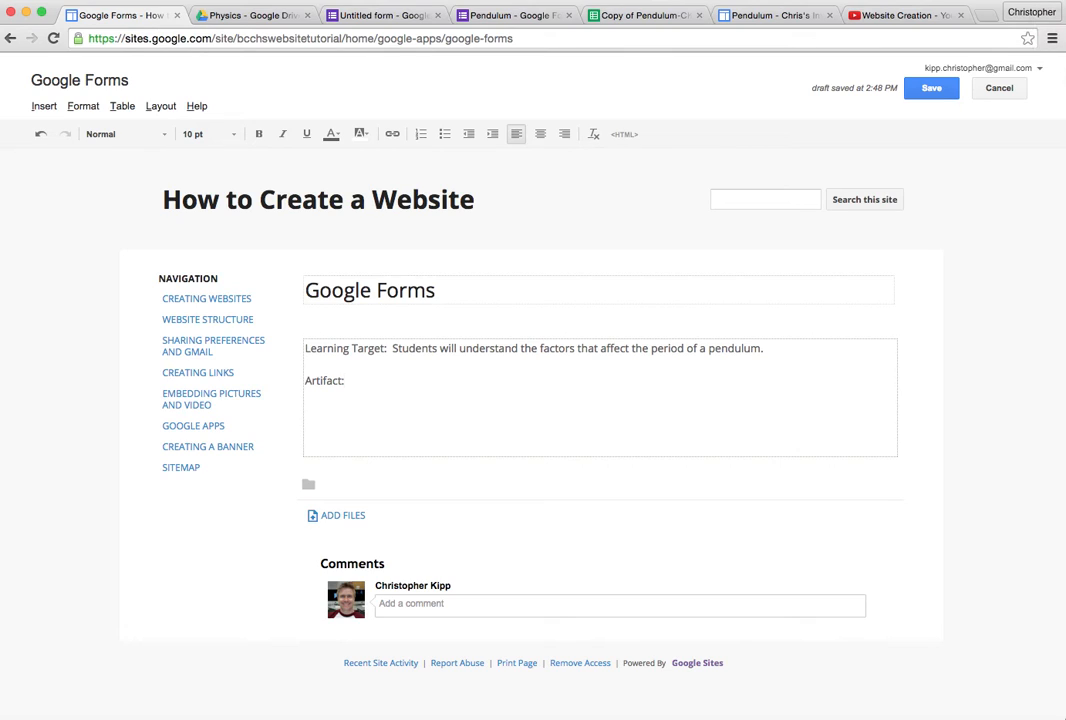
{"action": "type", "text": ":  Students will analyze d"}
{"action": "key", "text": "BackSpace"}
{"action": "type", "text": "data reported on google forms to c"}
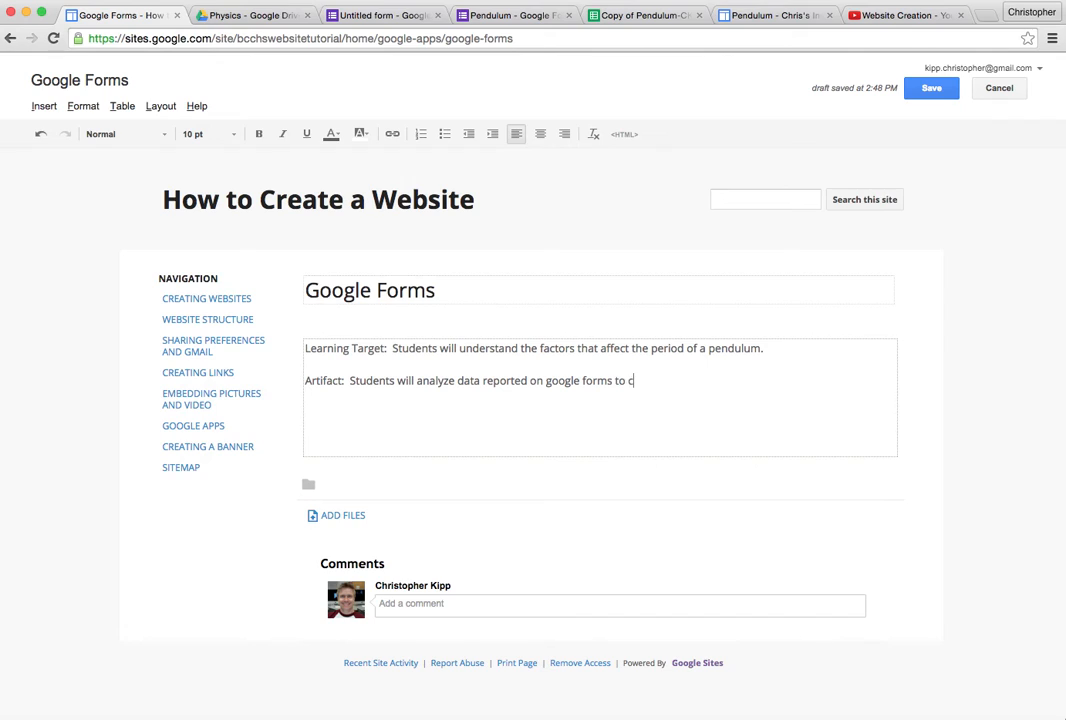
{"action": "type", "text": "reate a graph of period v"}
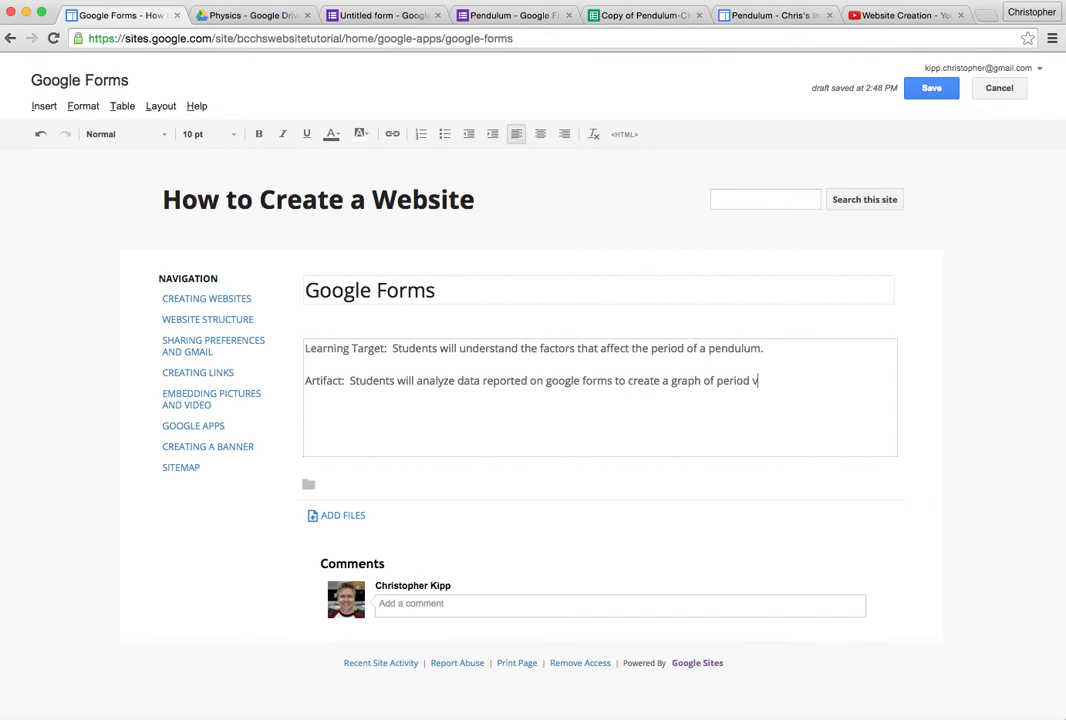
{"action": "type", "text": "s length for a pendulum."}
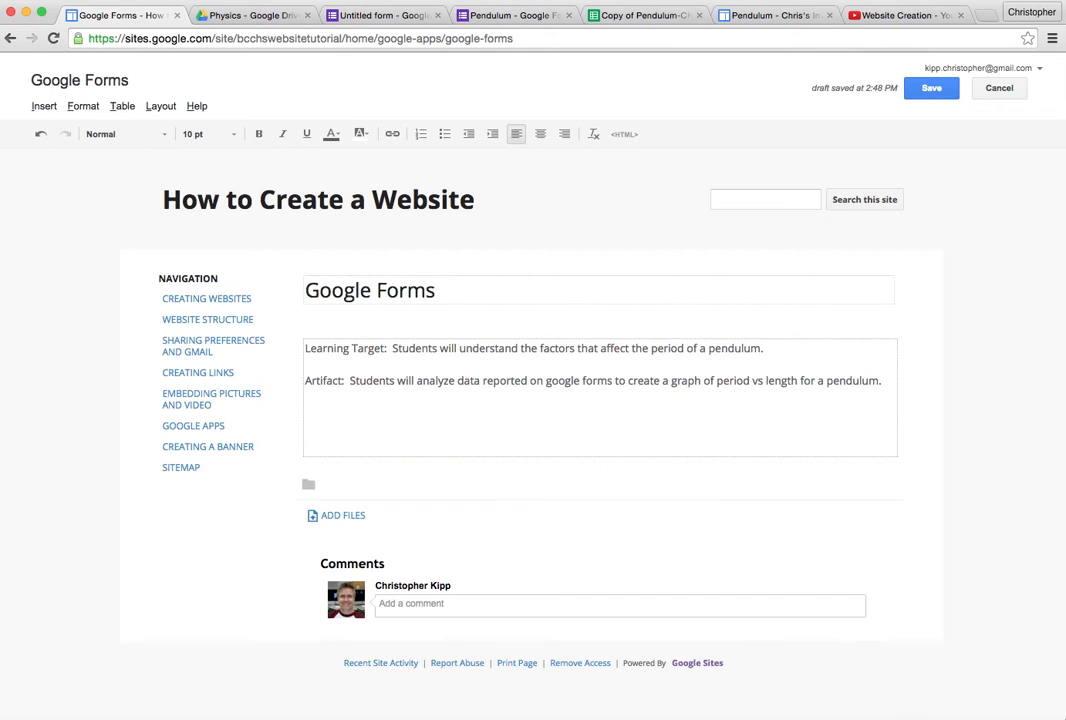
Step: Review the question sections of the Pendulum form again and switch to the response spreadsheet
{"action": "left_click", "coordinate": [503, 16]}
{"action": "scroll", "coordinate": [538, 424], "scroll_direction": "down", "scroll_amount": 15}
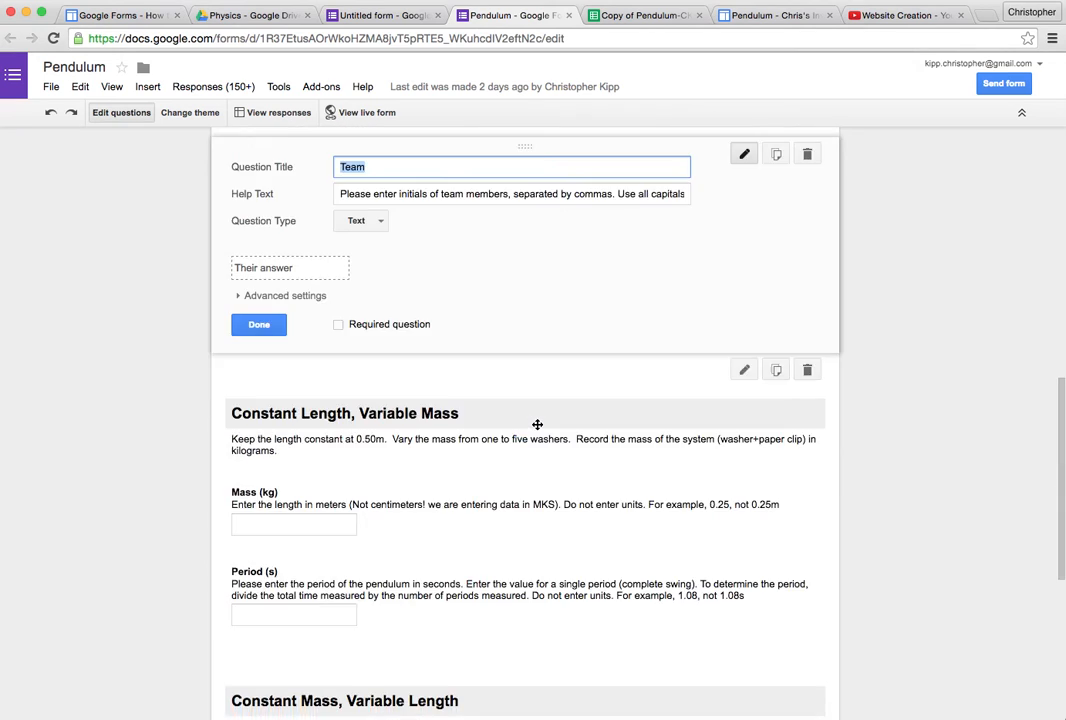
{"action": "left_click", "coordinate": [615, 15]}
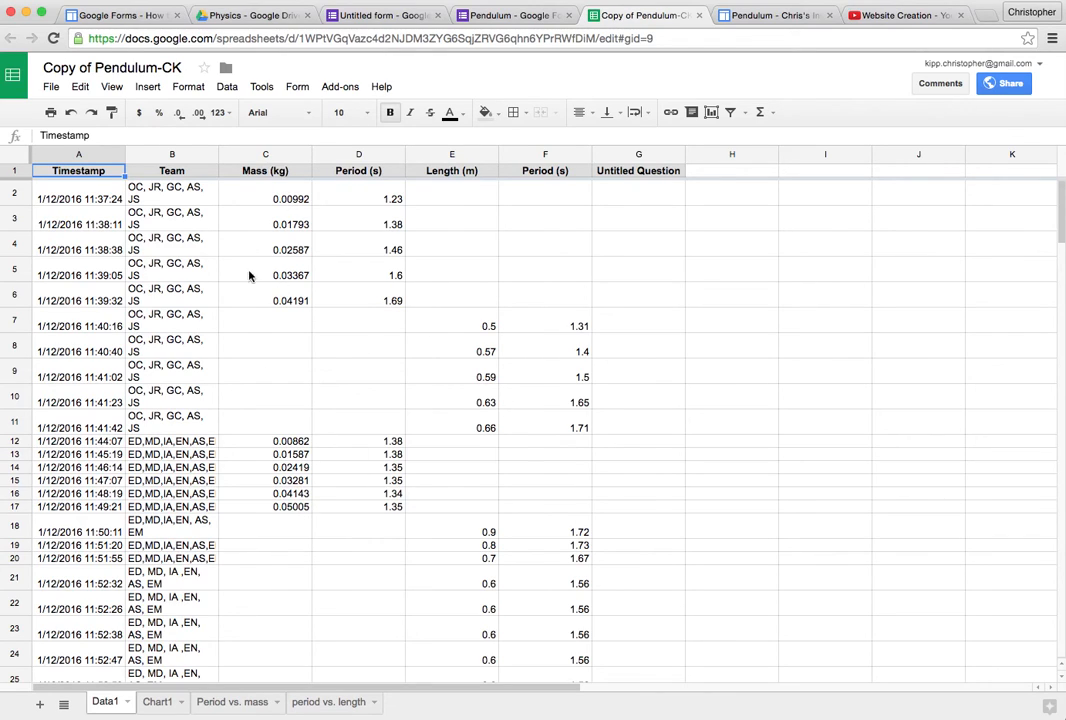
Step: Select the first team's mass and period values in C2:D6, view the items available for insertion, and clear the selection
{"action": "left_click_drag", "start_coordinate": [255, 195], "coordinate": [375, 296]}
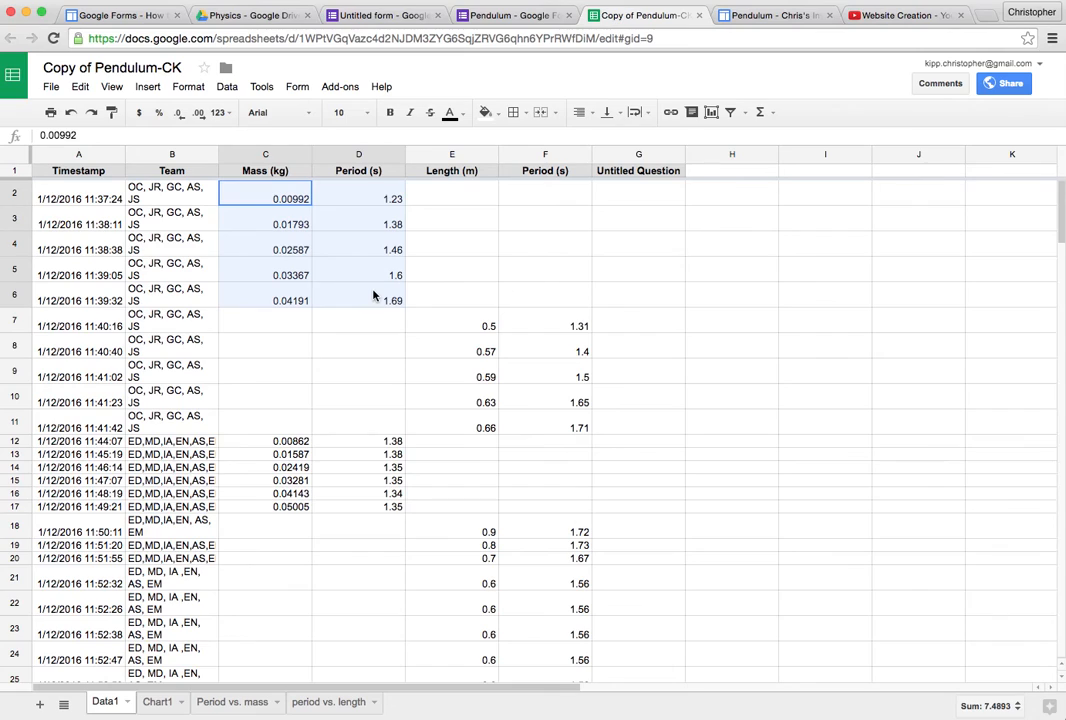
{"action": "left_click", "coordinate": [148, 87]}
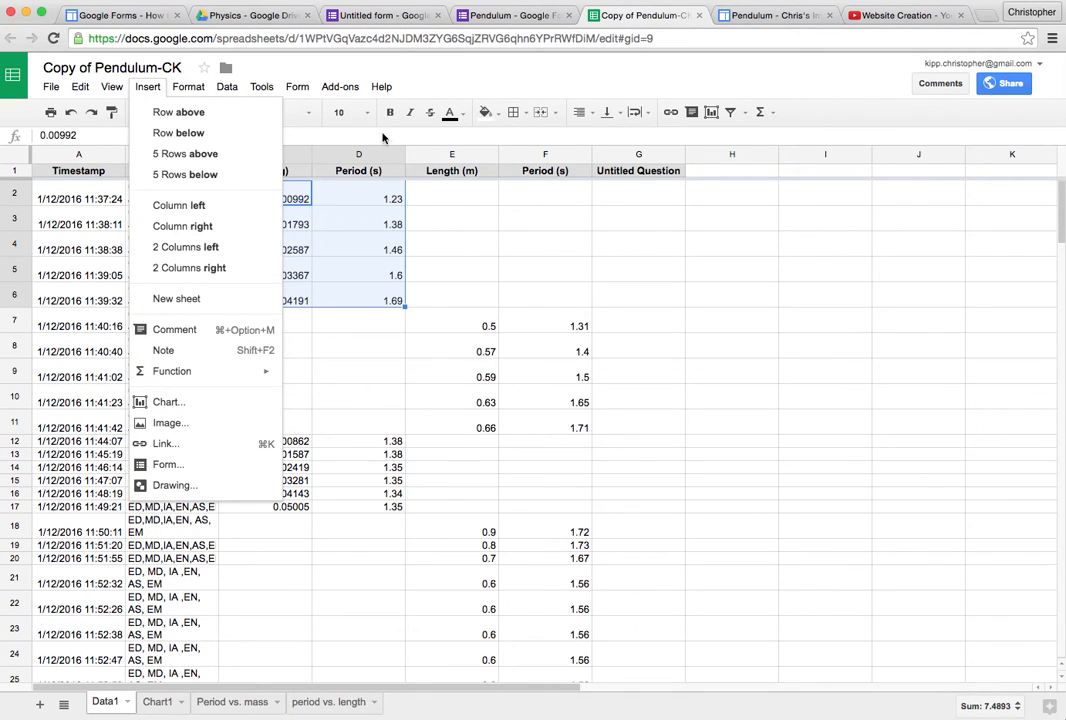
{"action": "left_click", "coordinate": [561, 286]}
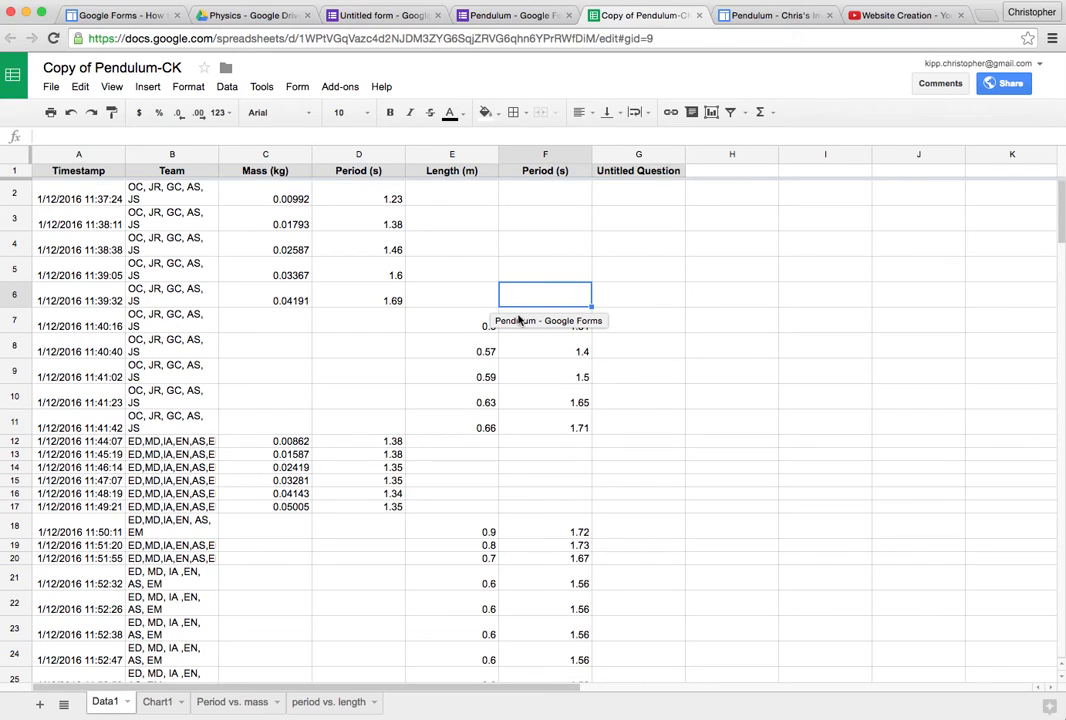
Step: Browse the other teams' responses further down the Data1 sheet
{"action": "scroll", "coordinate": [412, 512], "scroll_direction": "down", "scroll_amount": 3}
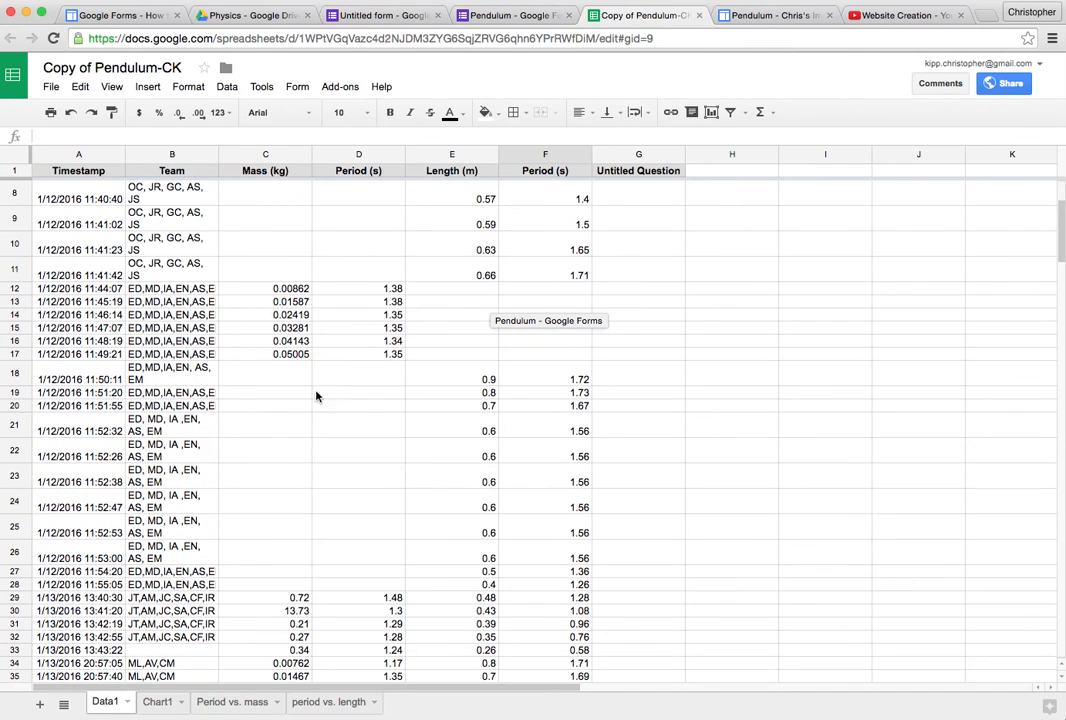
{"action": "scroll", "coordinate": [404, 382], "scroll_direction": "down", "scroll_amount": 5}
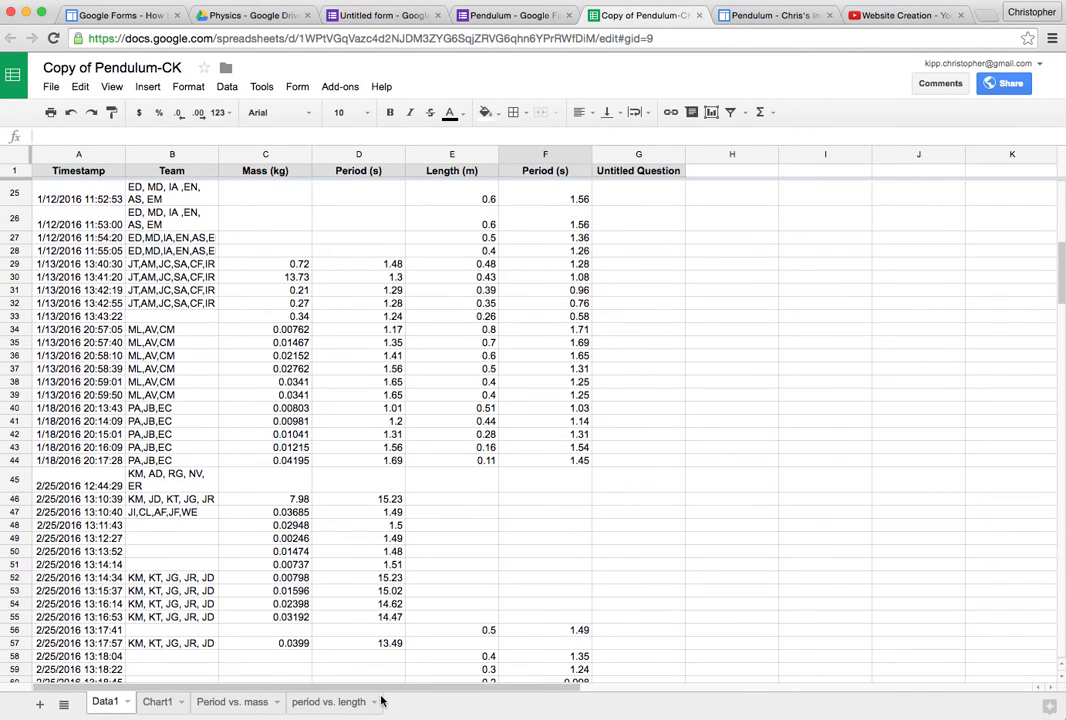
Step: Copy the content of the existing Pendulum site page and paste it below the Artifact paragraph on the Google Forms page
{"action": "scroll", "coordinate": [743, 561], "scroll_direction": "up", "scroll_amount": 7}
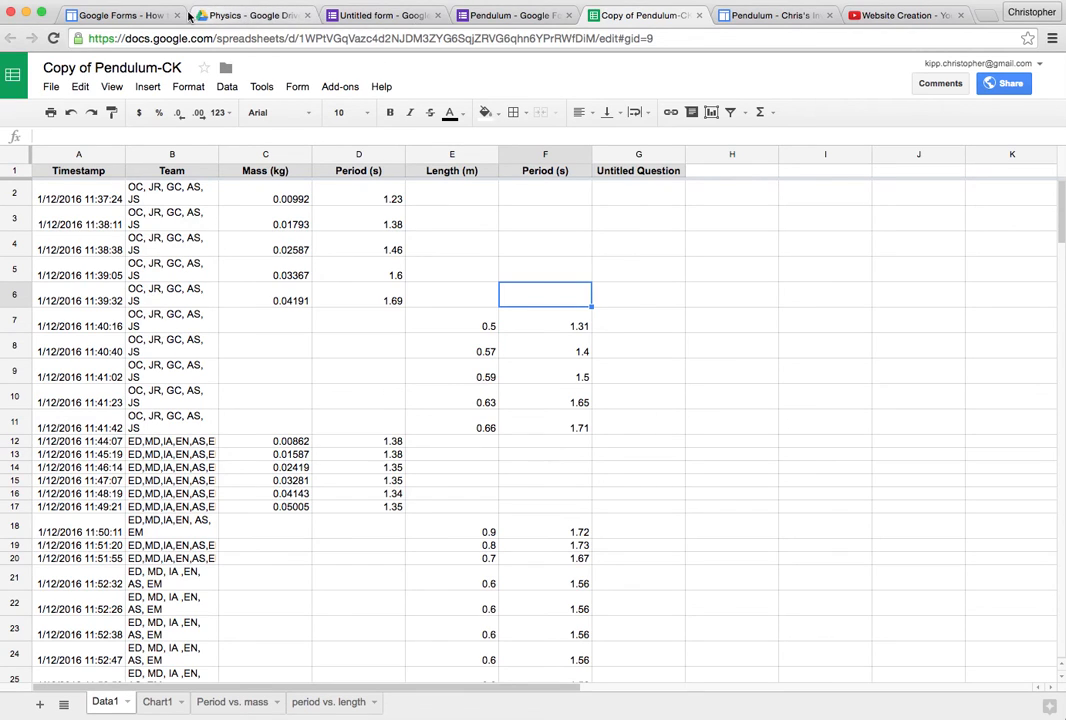
{"action": "left_click", "coordinate": [115, 13]}
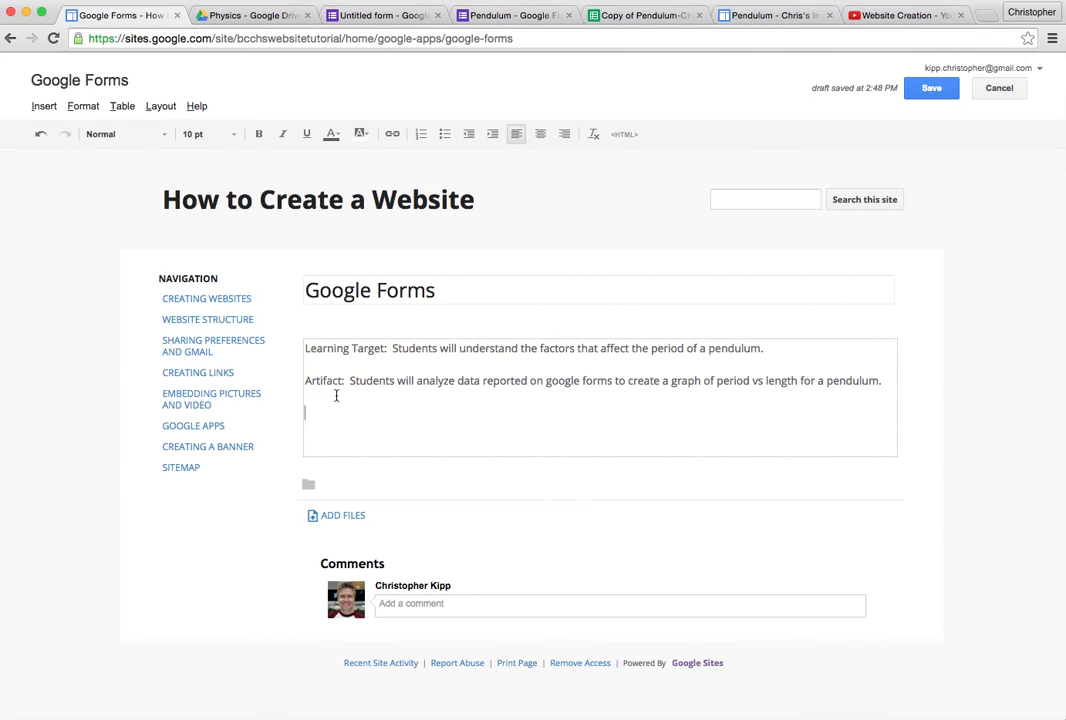
{"action": "left_click", "coordinate": [762, 15]}
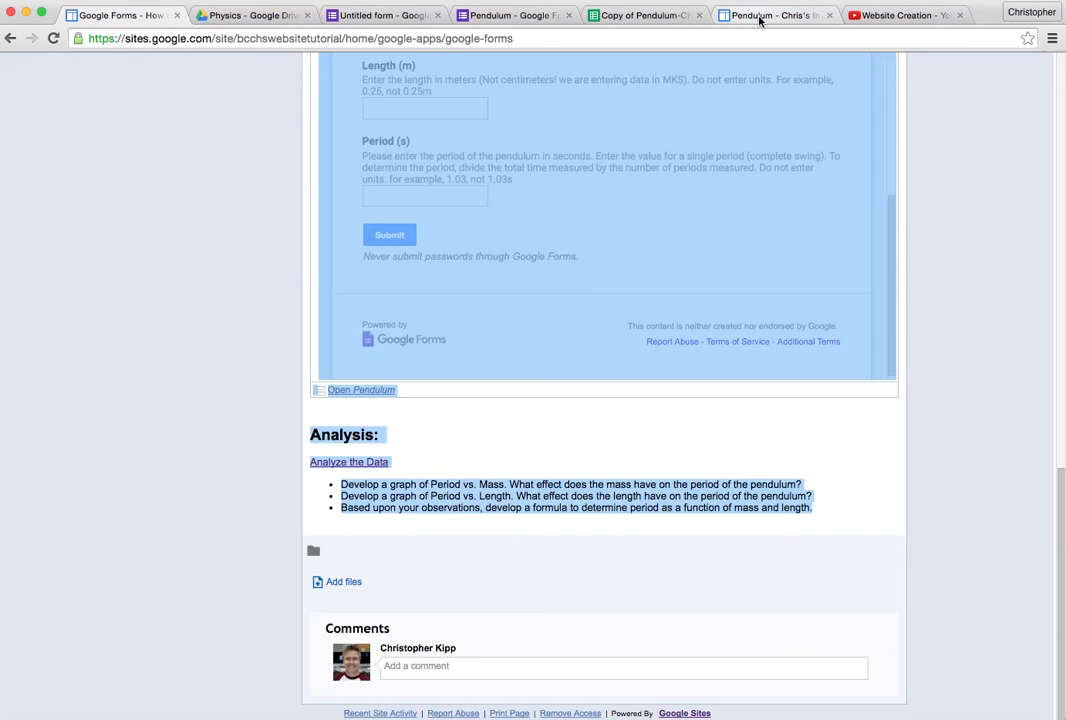
{"action": "left_click", "coordinate": [106, 15]}
{"action": "type", "text": "Open Pendulum Analysis: Analyze the Data Develop a graph of Period vs. Mass. What effect does the mass have on the period of the pendulum? Develop a graph of Period vs. Length. What effect does the length have on the period of the pendulum? Based upon your observations, develop a formula to determine period as a function of mass and length."}
Step: Check the pasted pendulum content, save the Google Forms page, and review the saved version
{"action": "scroll", "coordinate": [147, 85], "scroll_direction": "up", "scroll_amount": 3}
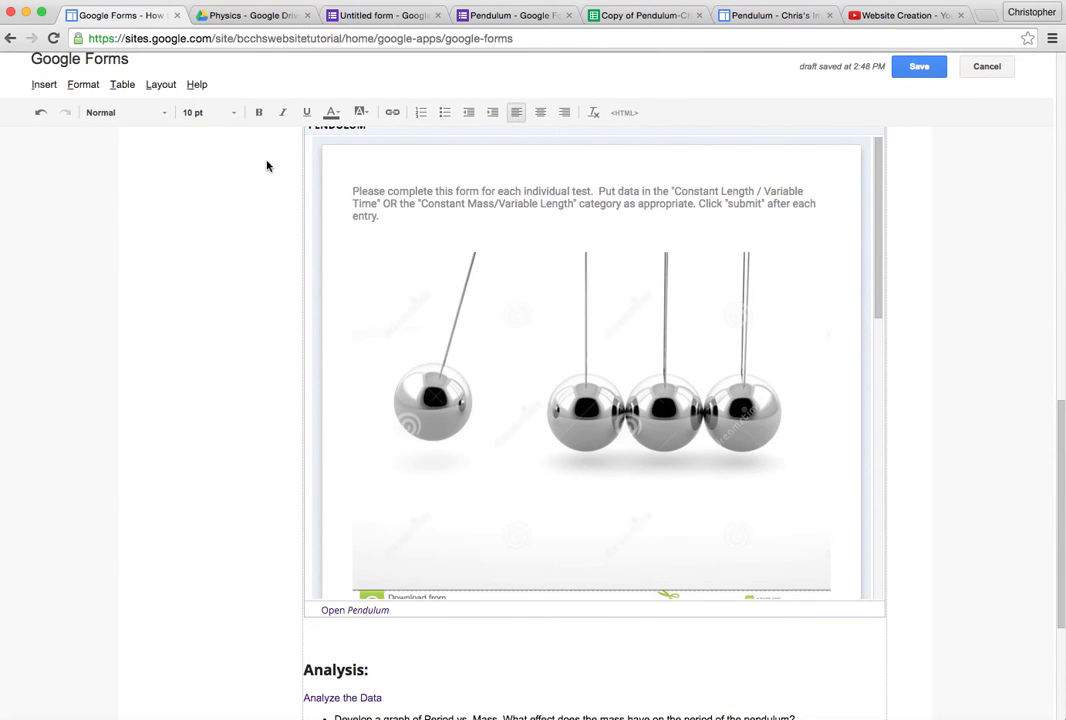
{"action": "scroll", "coordinate": [628, 516], "scroll_direction": "down", "scroll_amount": 3}
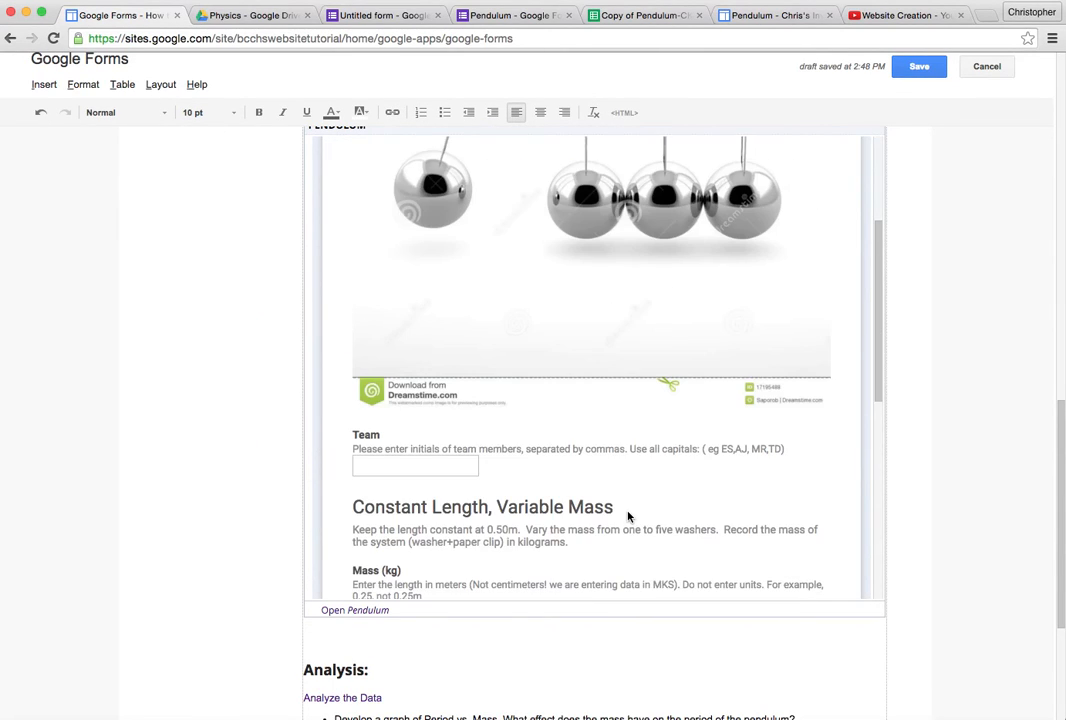
{"action": "scroll", "coordinate": [606, 505], "scroll_direction": "up", "scroll_amount": 5}
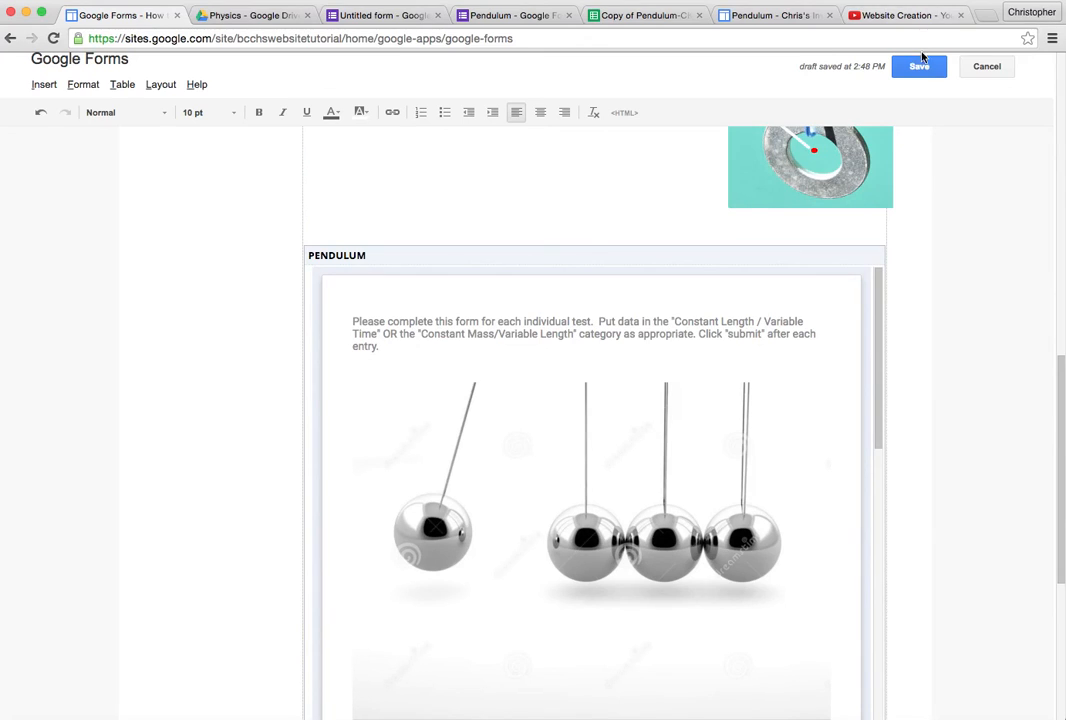
{"action": "left_click", "coordinate": [921, 70]}
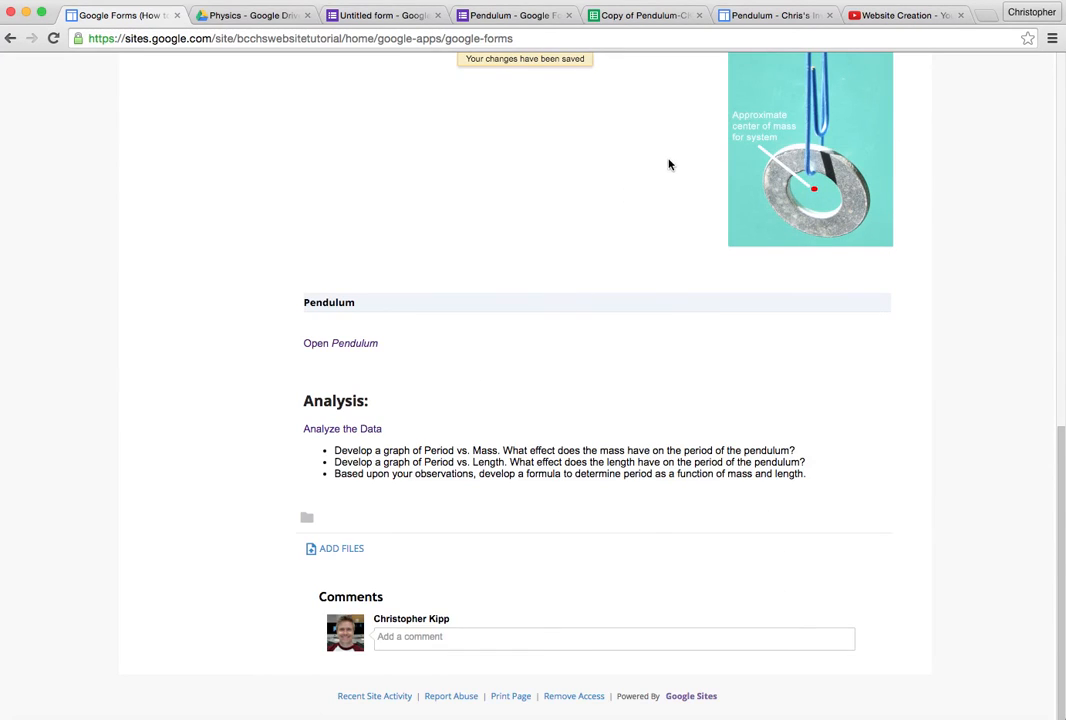
{"action": "scroll", "coordinate": [680, 200], "scroll_direction": "up", "scroll_amount": 5}
{"action": "scroll", "coordinate": [680, 212], "scroll_direction": "down", "scroll_amount": 5}
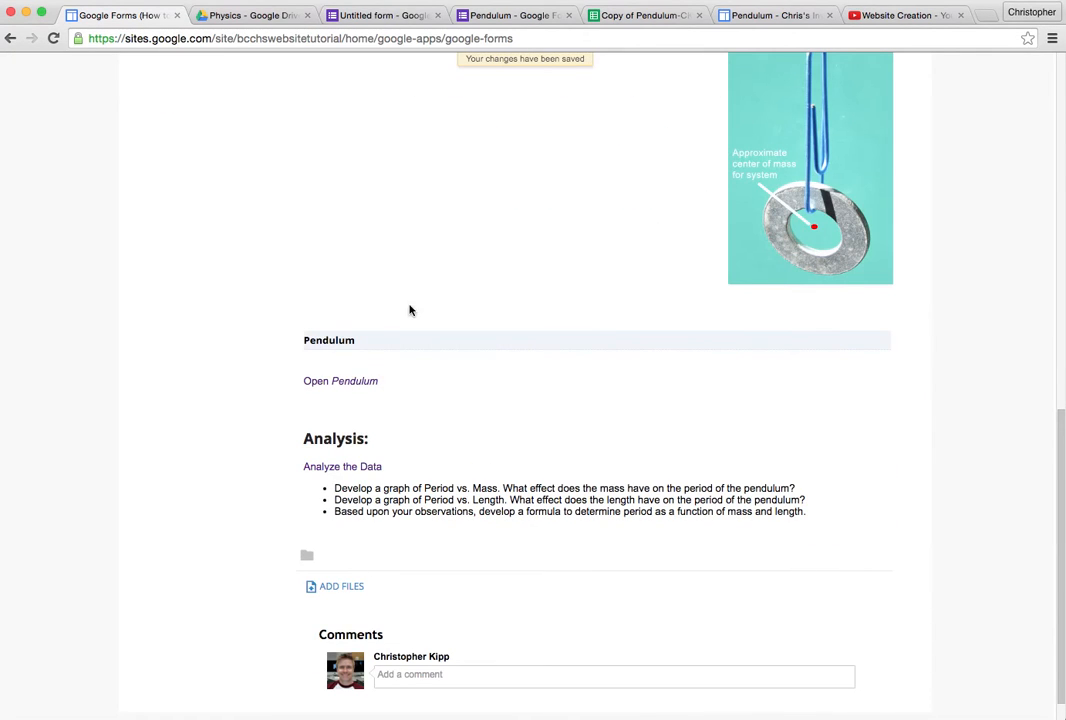
{"action": "scroll", "coordinate": [604, 415], "scroll_direction": "up", "scroll_amount": 10}
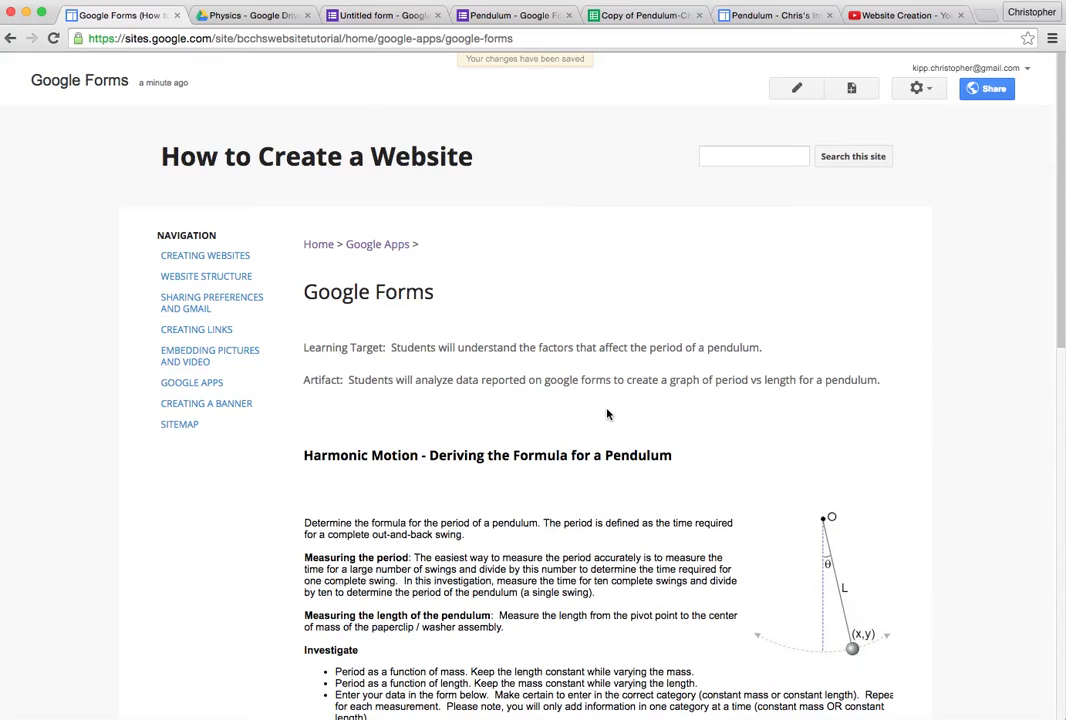
Step: Reopen the page for editing, delete the leftover "Pendulum" title and "Open Pendulum" link, and add an empty line above the Analysis heading
{"action": "left_click", "coordinate": [796, 90]}
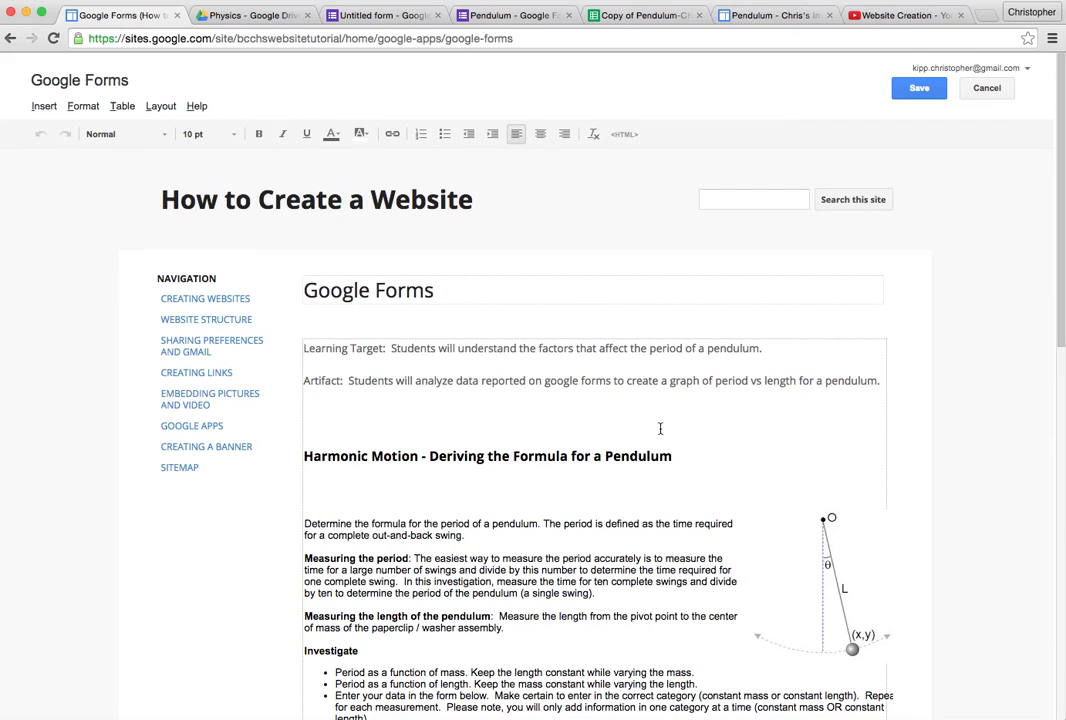
{"action": "scroll", "coordinate": [654, 431], "scroll_direction": "down", "scroll_amount": 10}
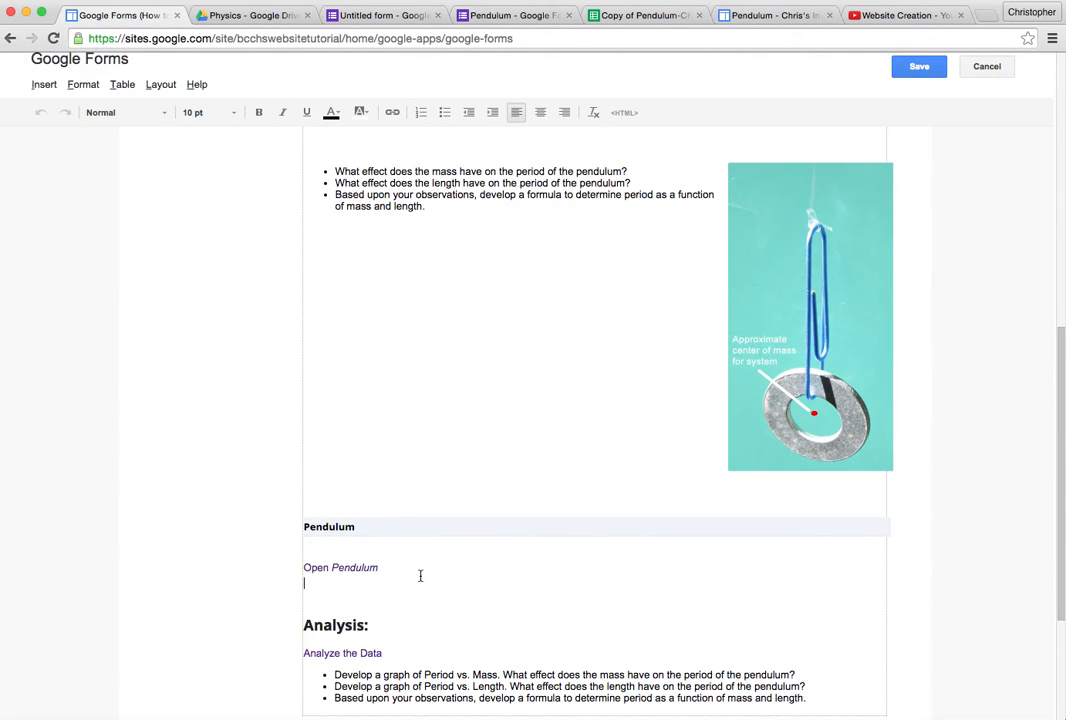
{"action": "key", "text": "BackSpace"}
{"action": "key", "text": "BackSpace"}
{"action": "key", "text": "BackSpace"}
{"action": "key", "text": "BackSpace"}
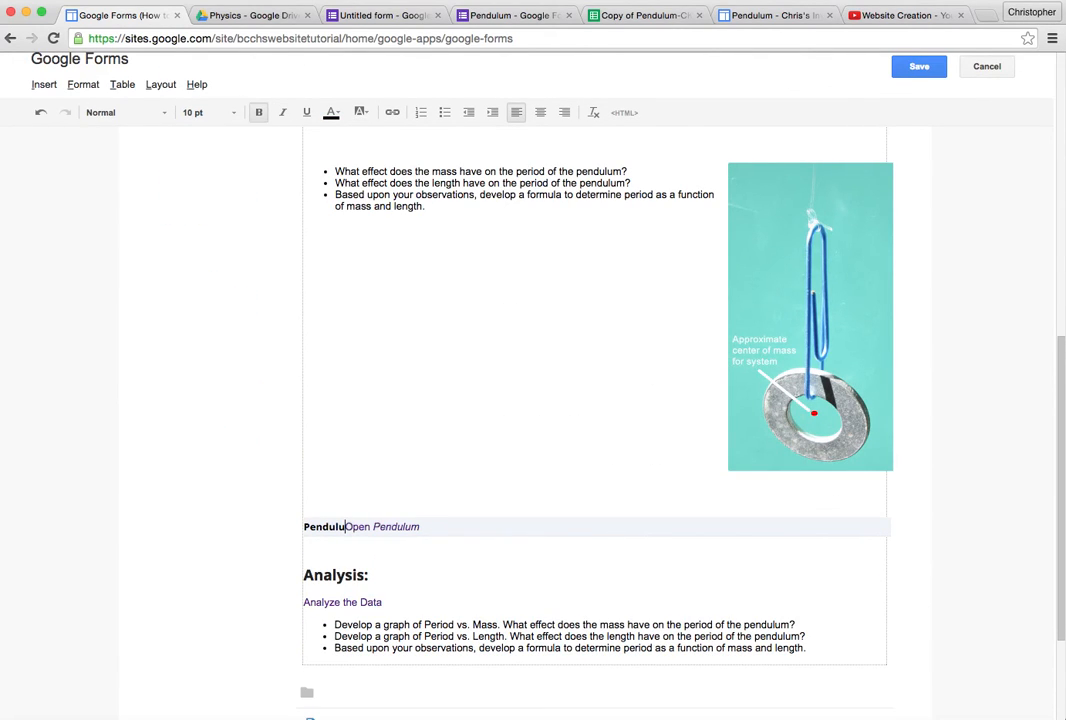
{"action": "left_click_drag", "start_coordinate": [422, 529], "coordinate": [306, 518]}
{"action": "key", "text": "BackSpace"}
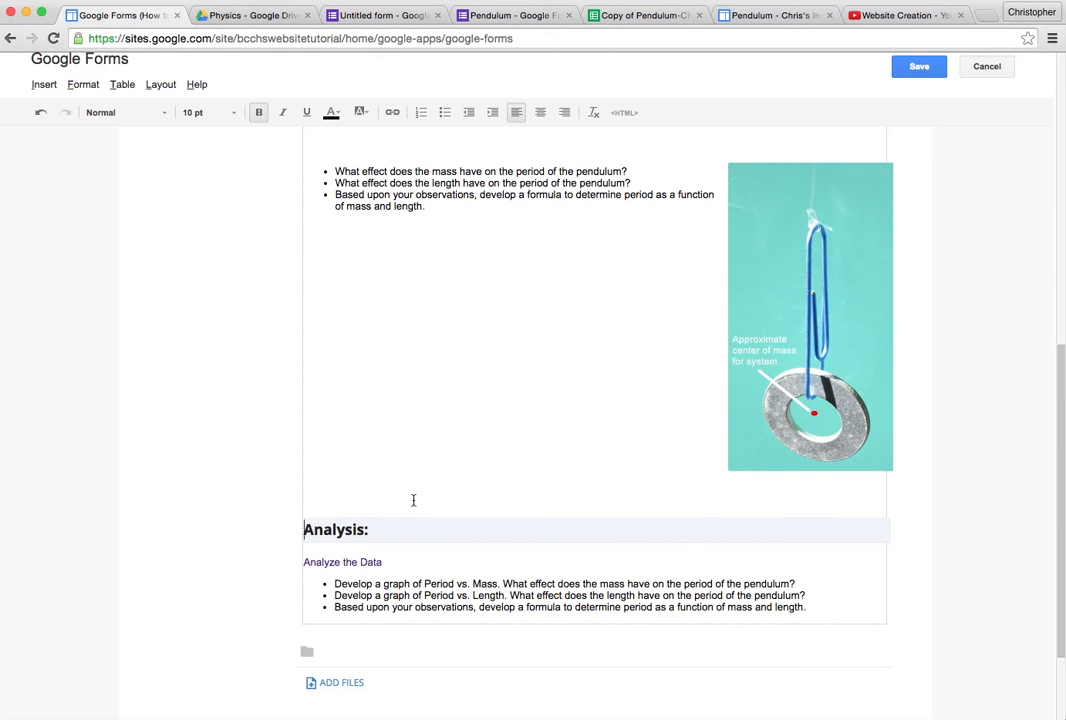
{"action": "key", "text": "Return"}
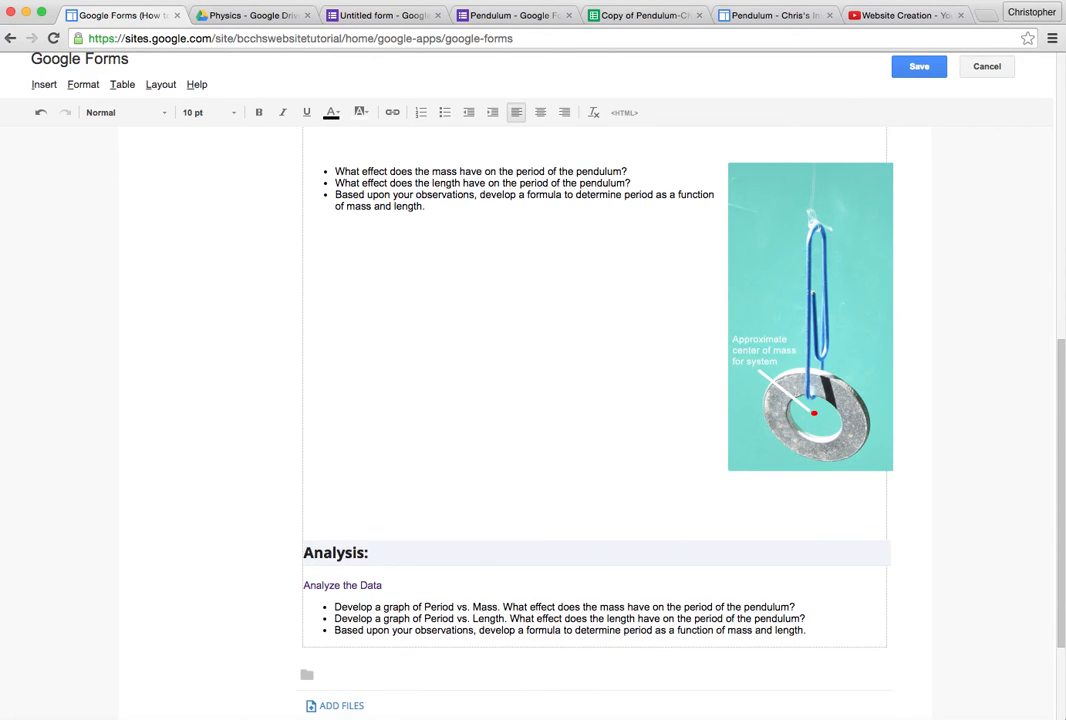
Step: Choose the Pendulum form from Drive for insertion on the empty line above the Analysis heading
{"action": "left_click", "coordinate": [45, 86]}
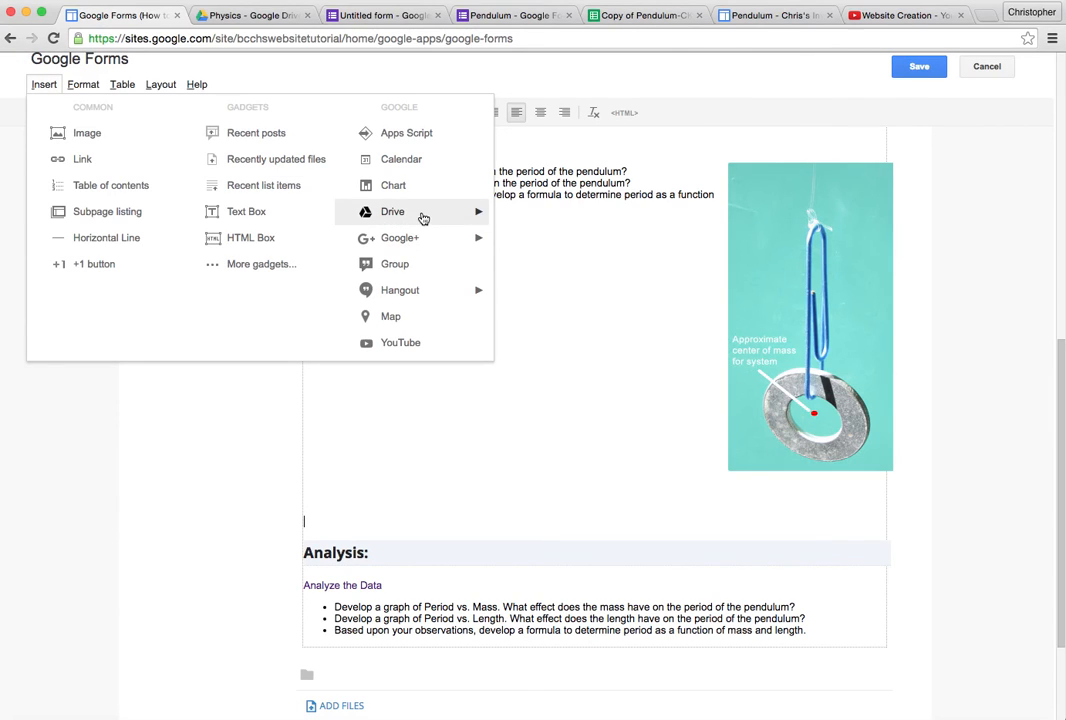
{"action": "mouse_move", "coordinate": [423, 218]}
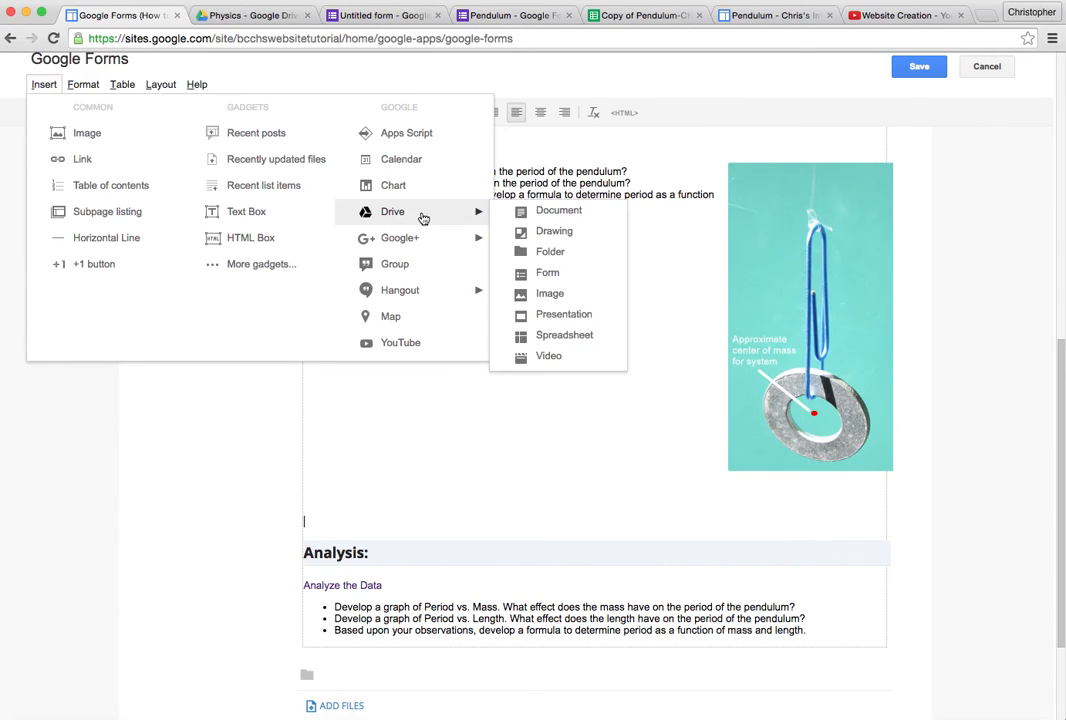
{"action": "left_click", "coordinate": [554, 273]}
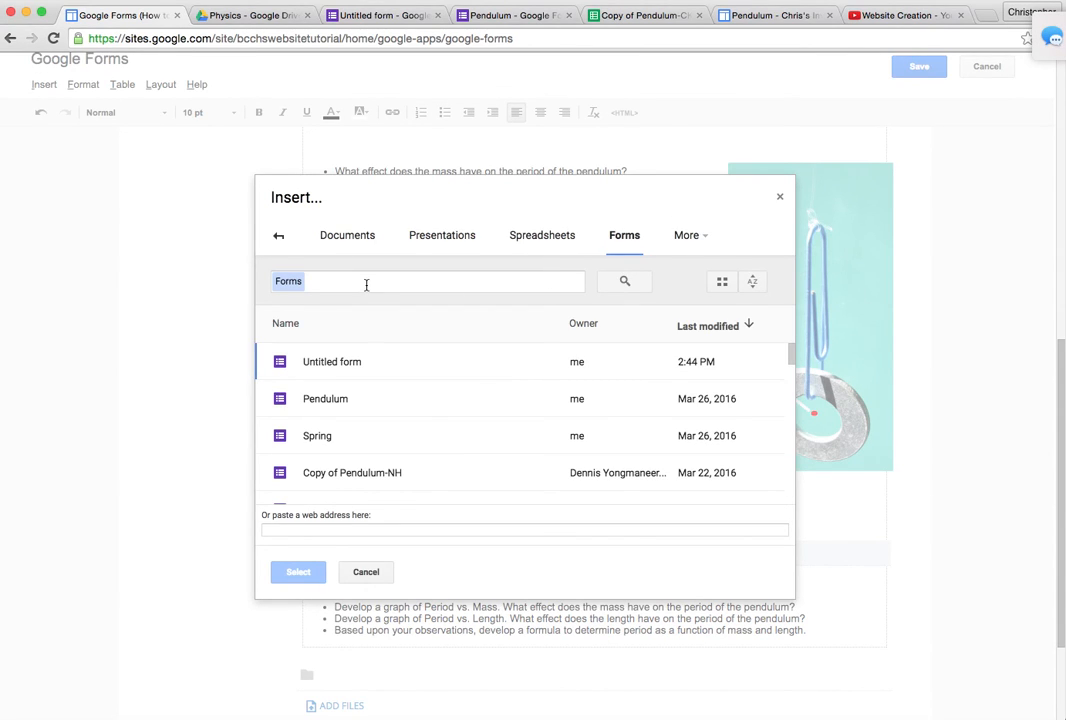
{"action": "left_click", "coordinate": [357, 401]}
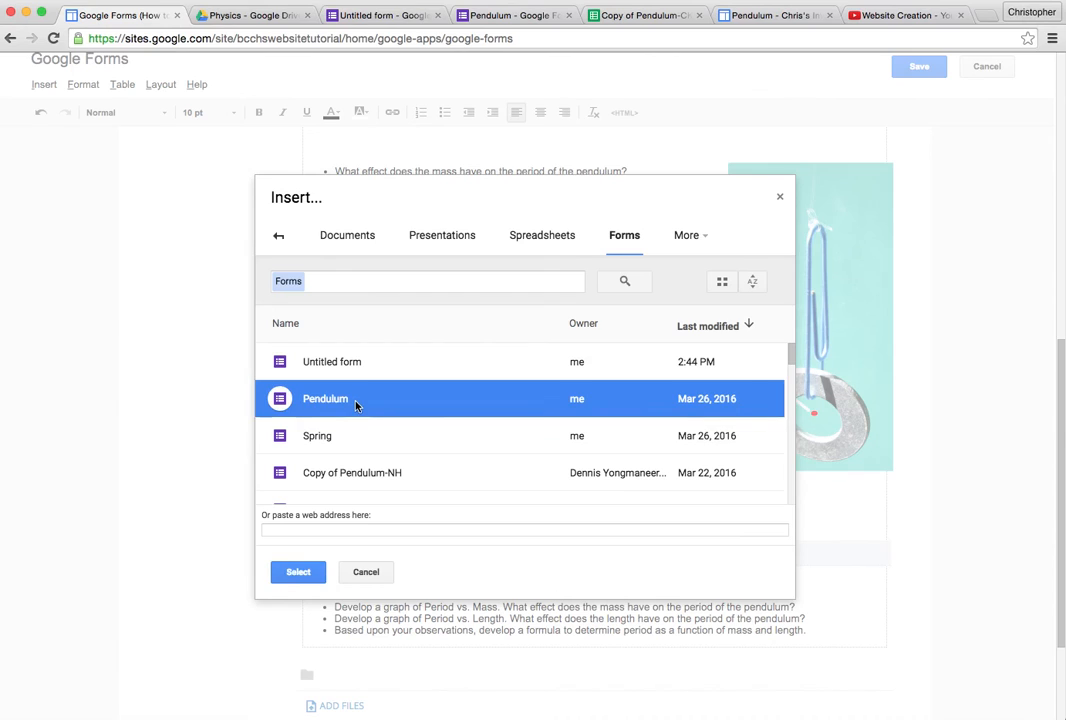
{"action": "left_click", "coordinate": [298, 573]}
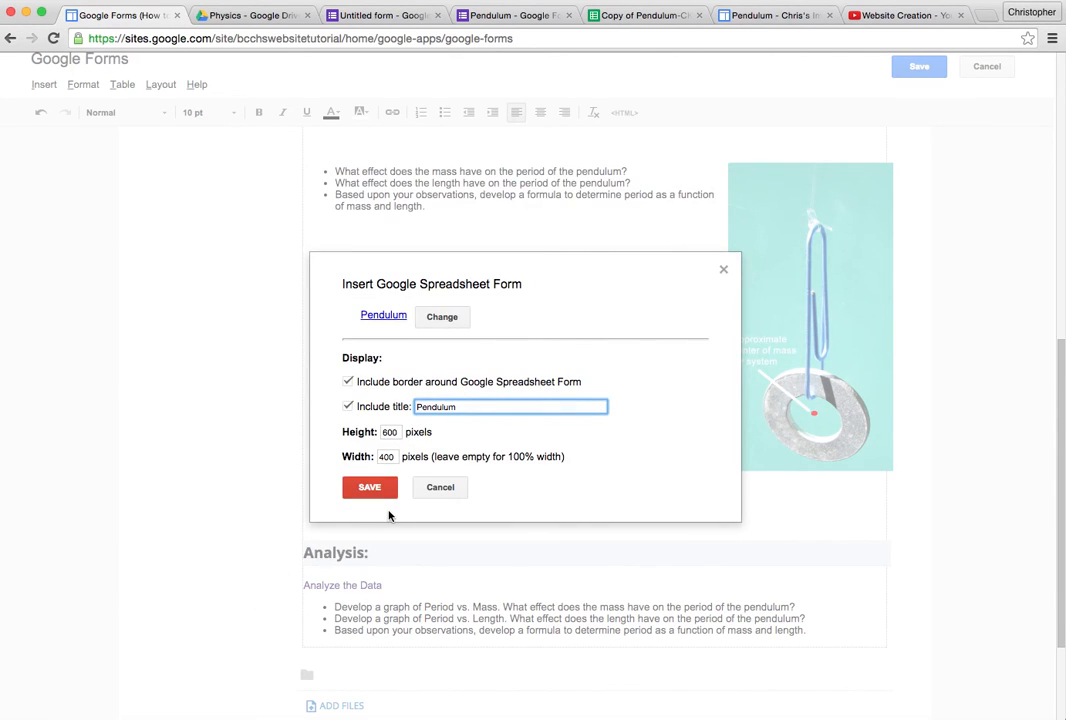
Step: Clear the form's width value so it uses 100% width, insert the form, and save the page
{"action": "left_click_drag", "start_coordinate": [395, 458], "coordinate": [344, 458]}
{"action": "key", "text": "BackSpace"}
{"action": "left_click", "coordinate": [382, 496]}
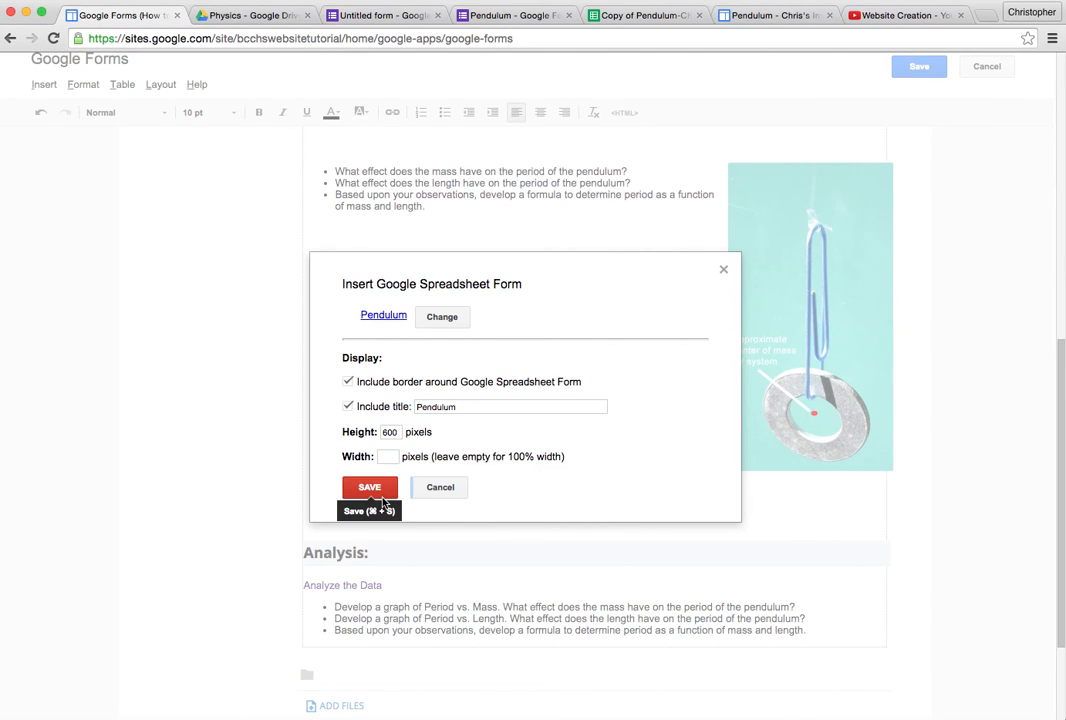
{"action": "left_click", "coordinate": [385, 490]}
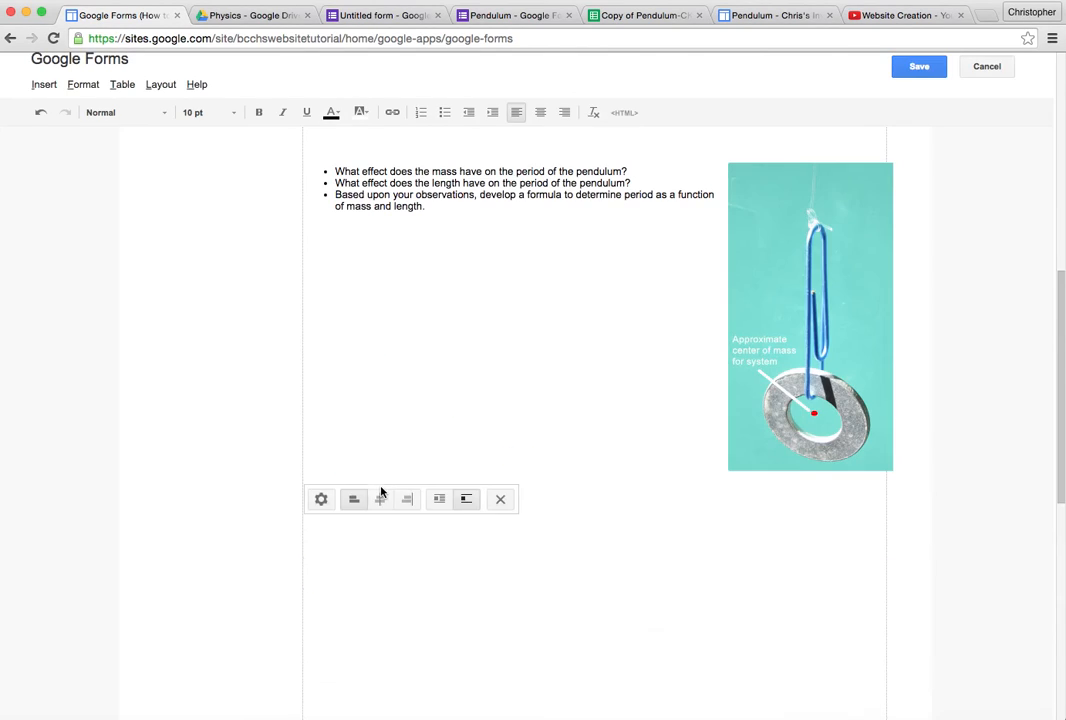
{"action": "left_click", "coordinate": [926, 66]}
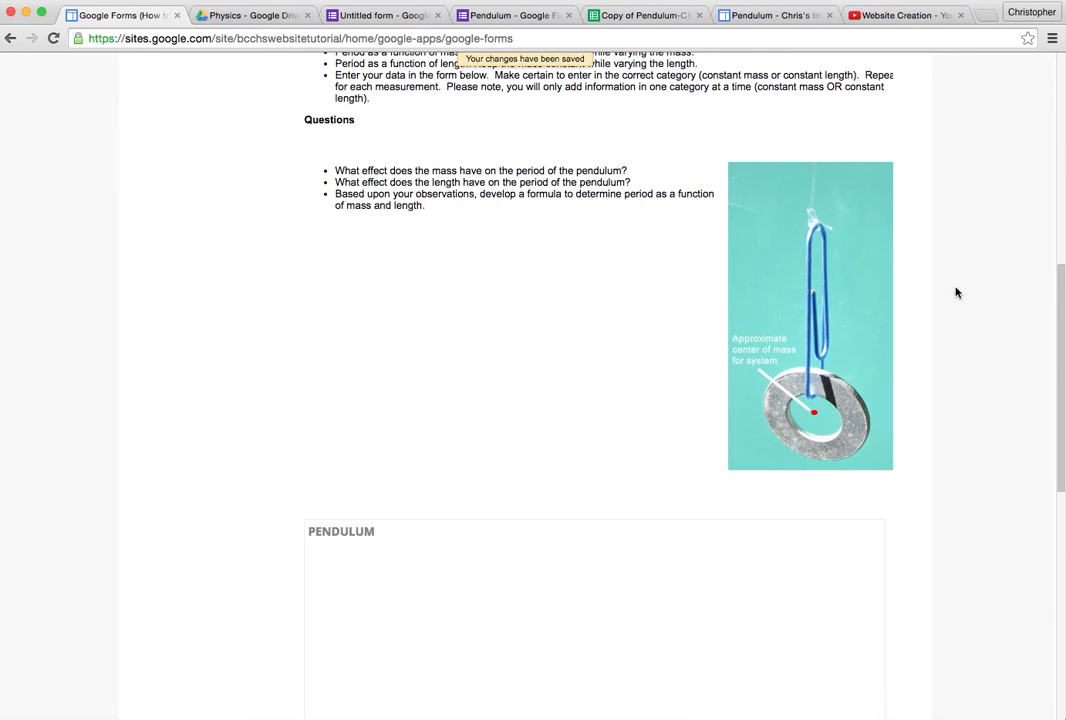
Step: Examine the saved page from the lab instructions through the embedded Pendulum form's questions to the Analysis section
{"action": "scroll", "coordinate": [745, 350], "scroll_direction": "down", "scroll_amount": 5}
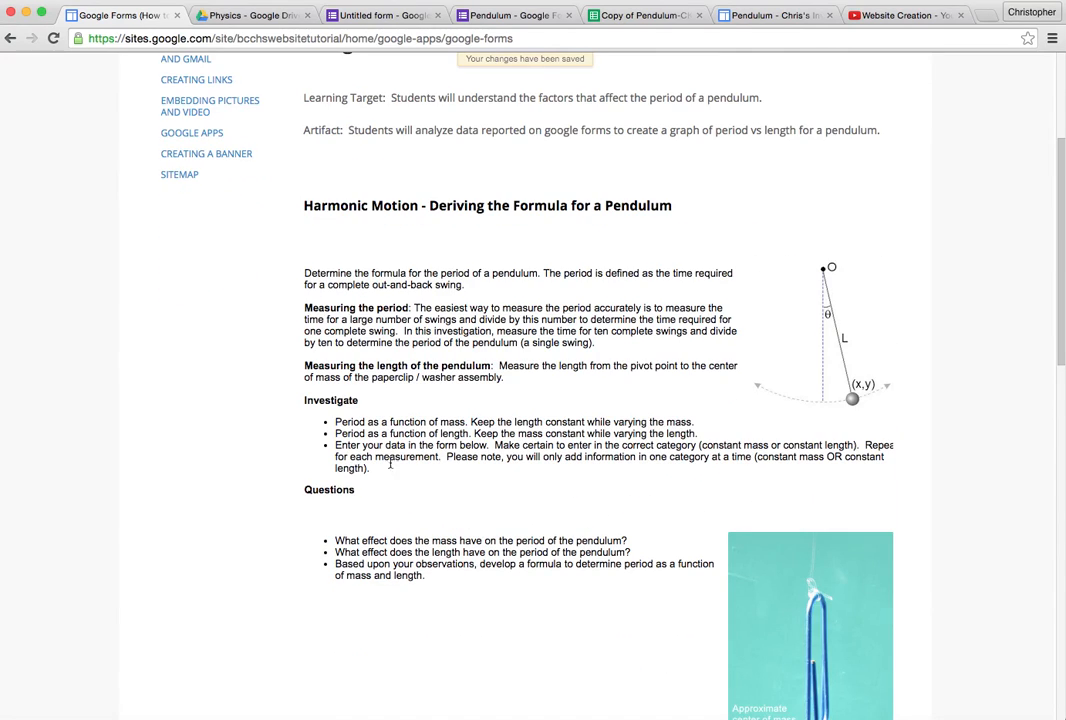
{"action": "scroll", "coordinate": [488, 466], "scroll_direction": "down", "scroll_amount": 8}
{"action": "scroll", "coordinate": [600, 360], "scroll_direction": "down", "scroll_amount": 3}
{"action": "scroll", "coordinate": [697, 295], "scroll_direction": "up", "scroll_amount": 5}
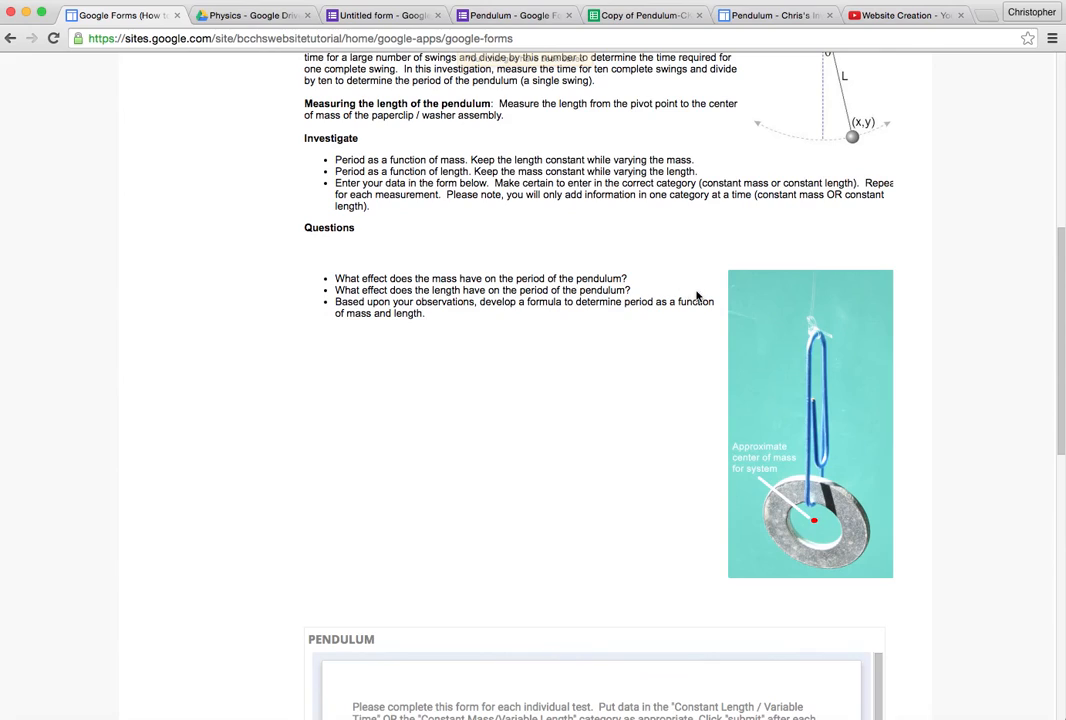
{"action": "scroll", "coordinate": [851, 421], "scroll_direction": "up", "scroll_amount": 3}
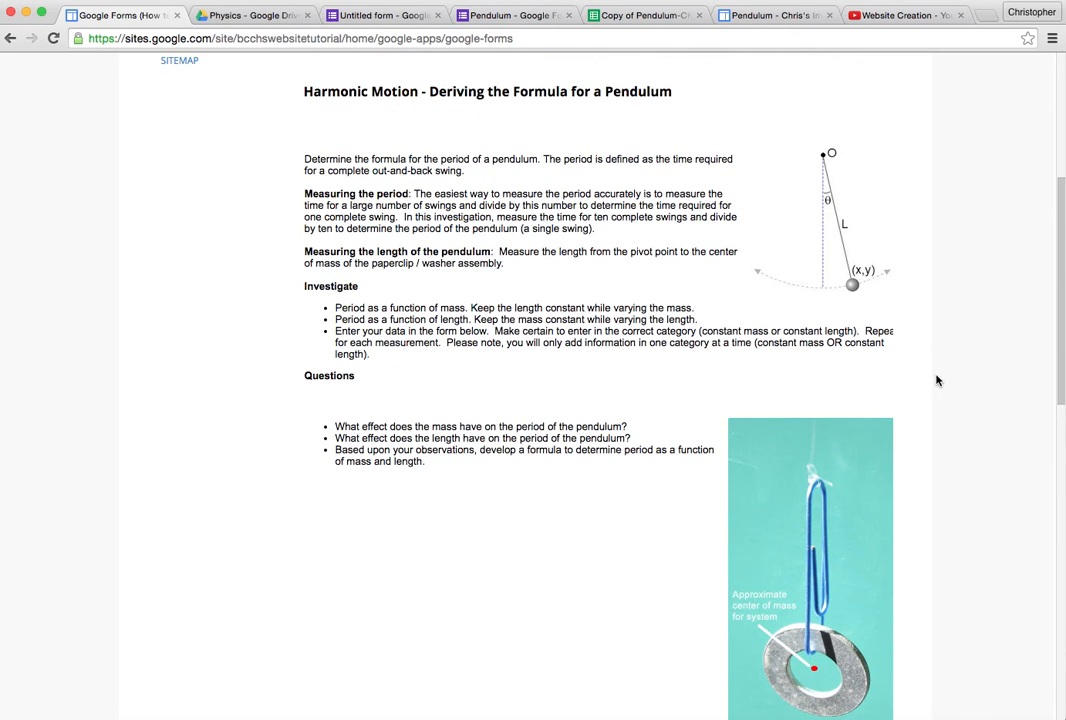
{"action": "scroll", "coordinate": [923, 376], "scroll_direction": "down", "scroll_amount": 5}
{"action": "scroll", "coordinate": [925, 374], "scroll_direction": "down", "scroll_amount": 3}
{"action": "scroll", "coordinate": [925, 373], "scroll_direction": "up", "scroll_amount": 2}
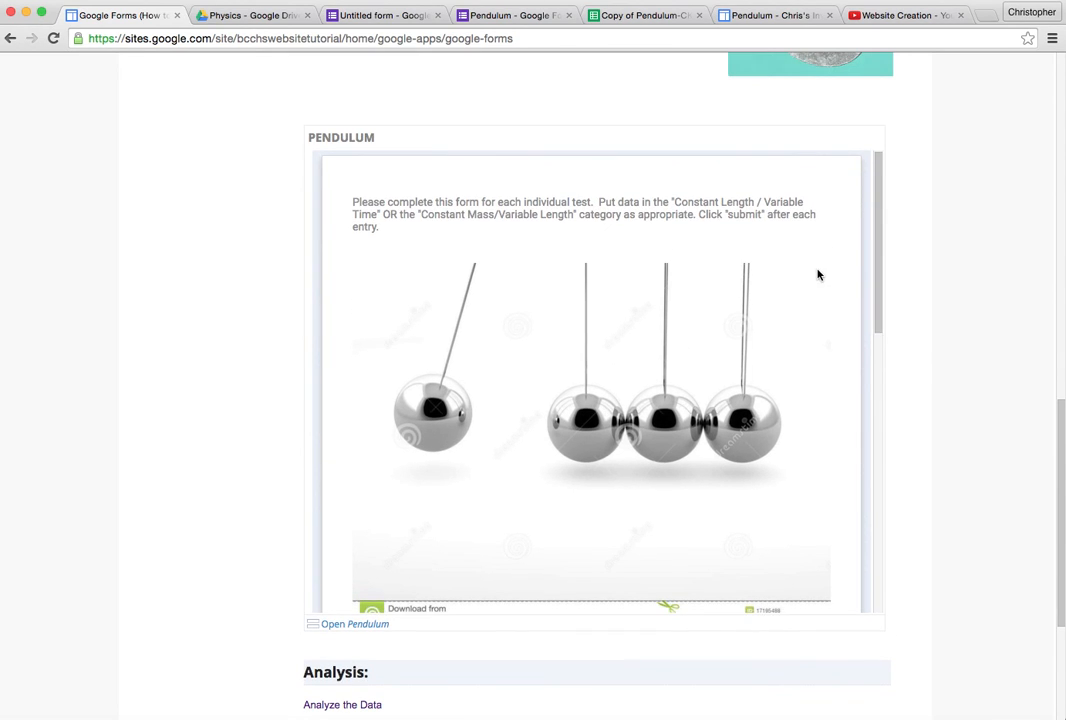
{"action": "scroll", "coordinate": [816, 276], "scroll_direction": "down", "scroll_amount": 5}
{"action": "scroll", "coordinate": [610, 340], "scroll_direction": "down", "scroll_amount": 3}
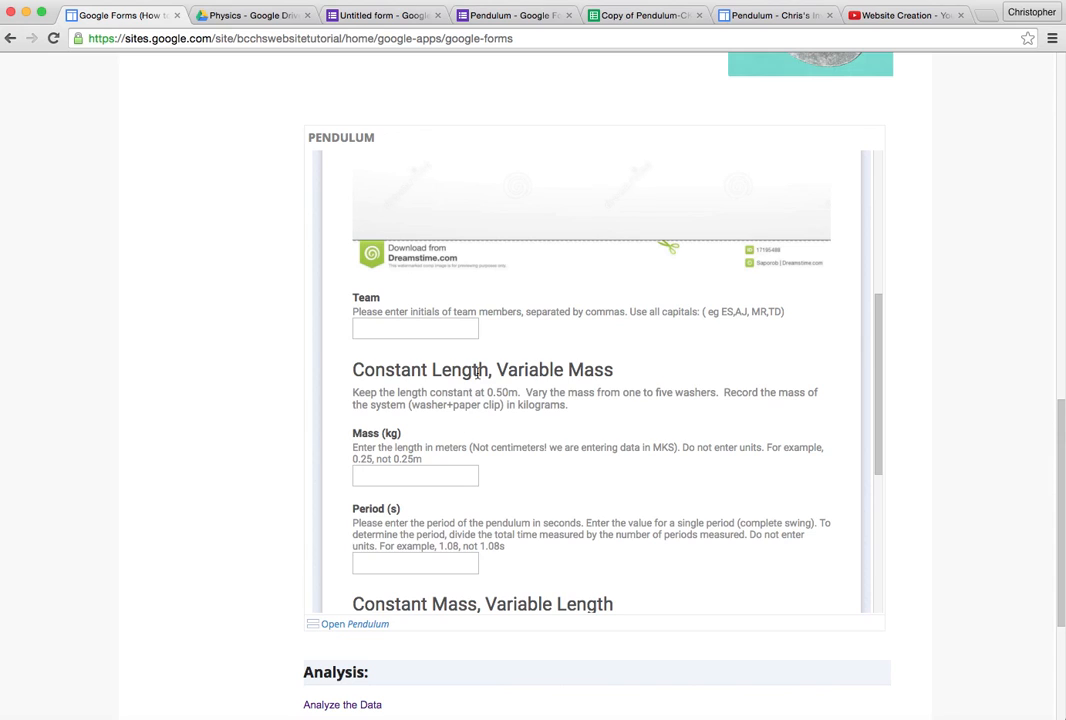
{"action": "scroll", "coordinate": [264, 512], "scroll_direction": "down", "scroll_amount": 5}
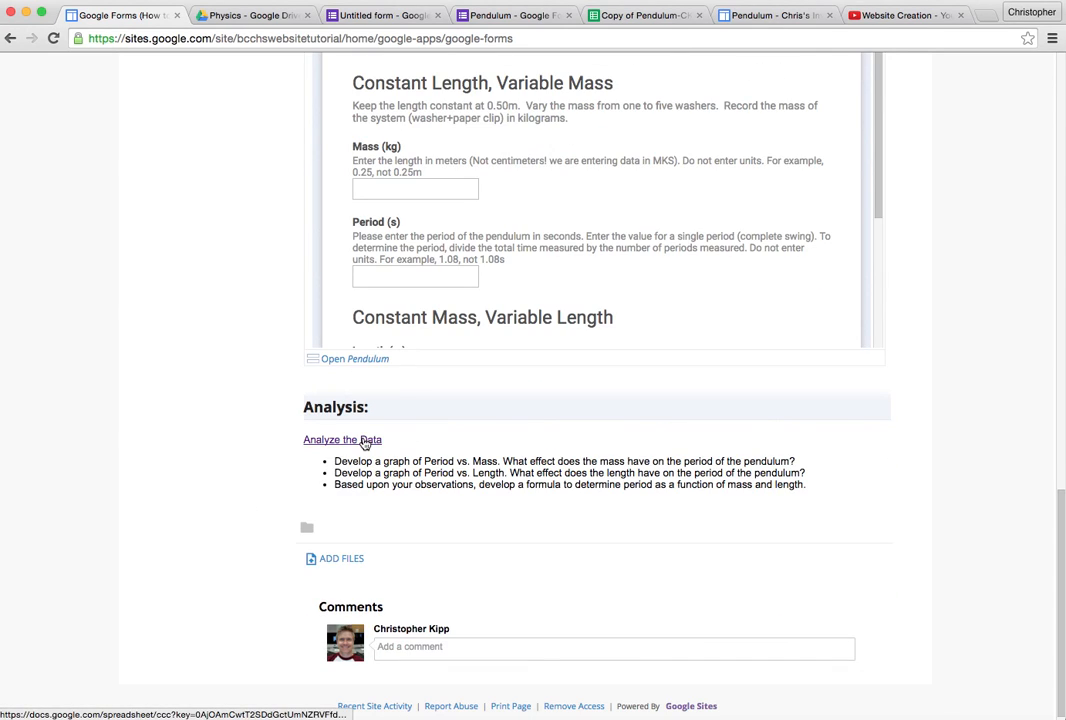
Step: Follow the "Analyze the Data" link to the response spreadsheet, return to the Google Forms page, and reload it
{"action": "left_click", "coordinate": [364, 440]}
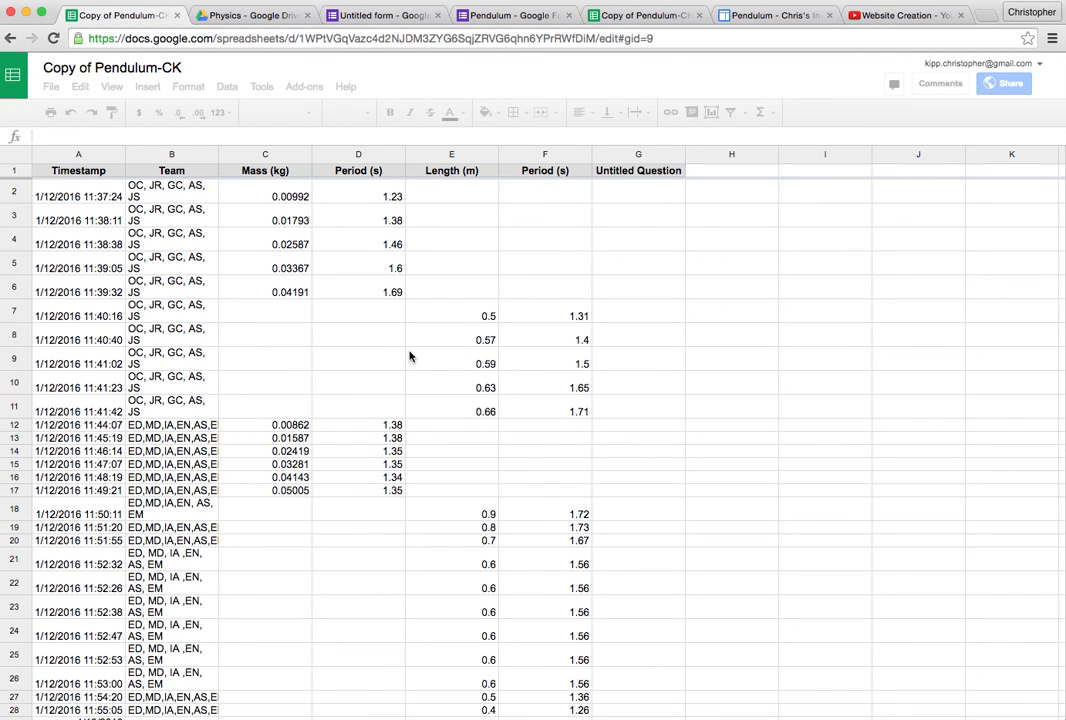
{"action": "left_click", "coordinate": [13, 39]}
{"action": "left_click", "coordinate": [16, 39]}
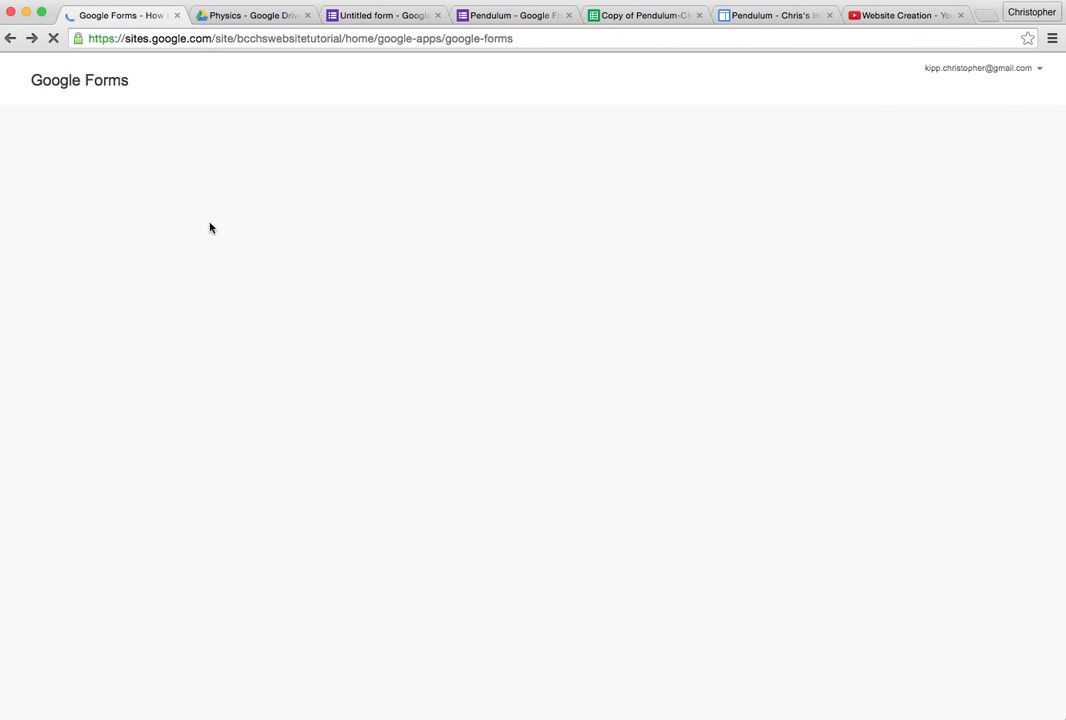
{"action": "scroll", "coordinate": [515, 516], "scroll_direction": "down", "scroll_amount": 9}
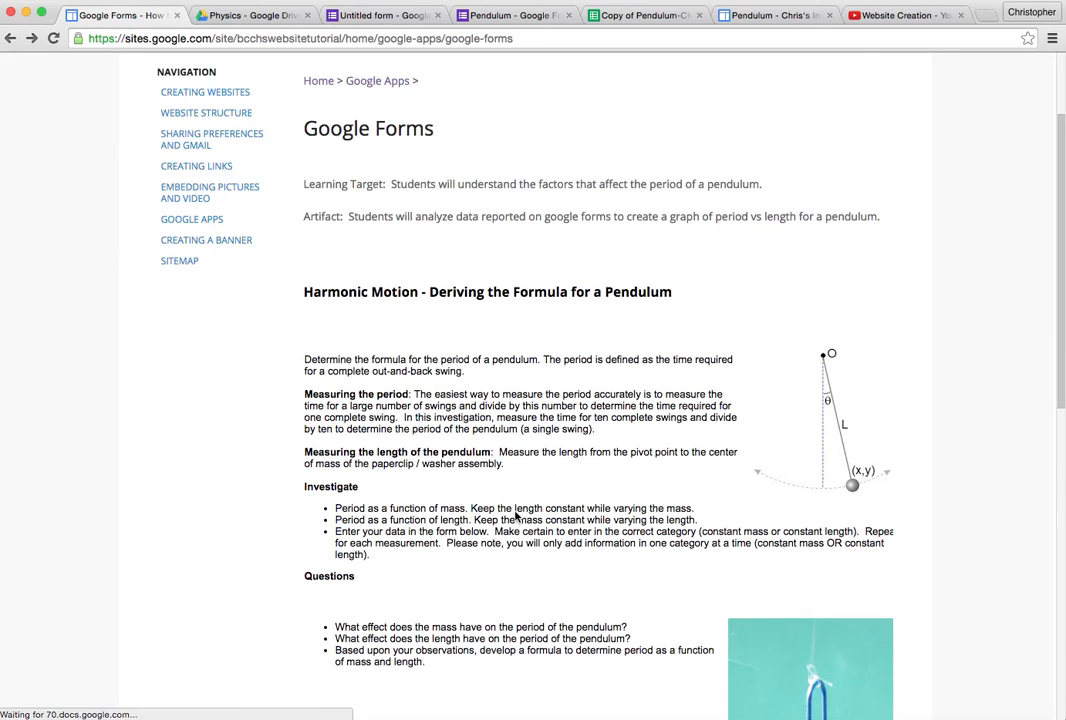
{"action": "scroll", "coordinate": [515, 516], "scroll_direction": "down", "scroll_amount": 8}
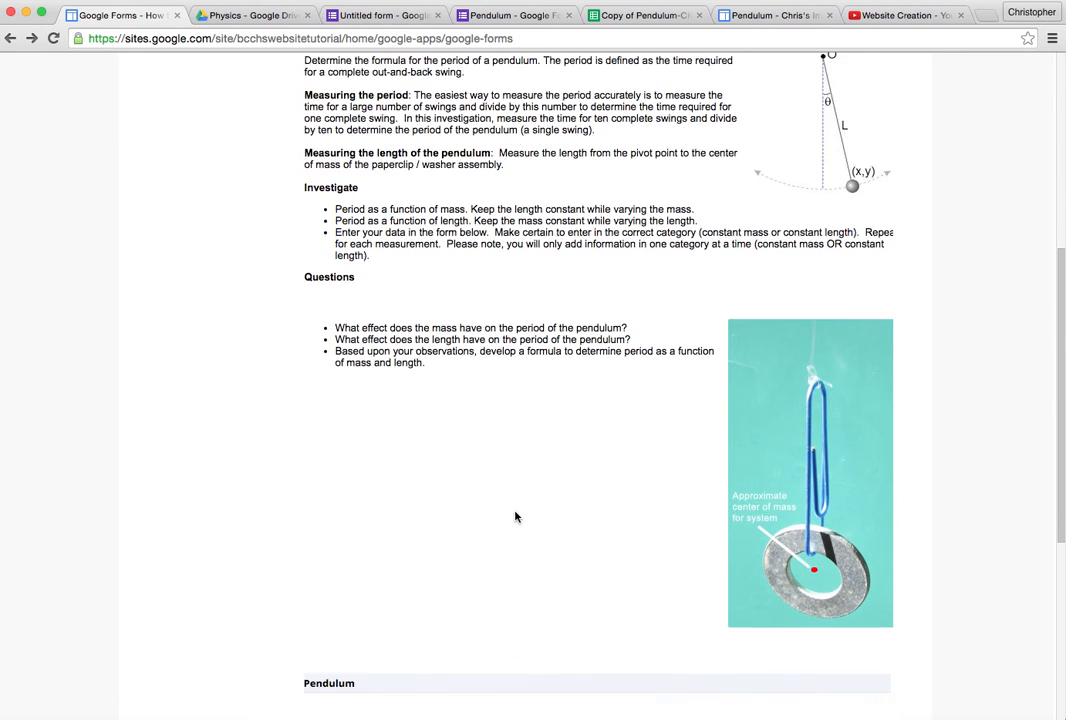
{"action": "left_click", "coordinate": [52, 38]}
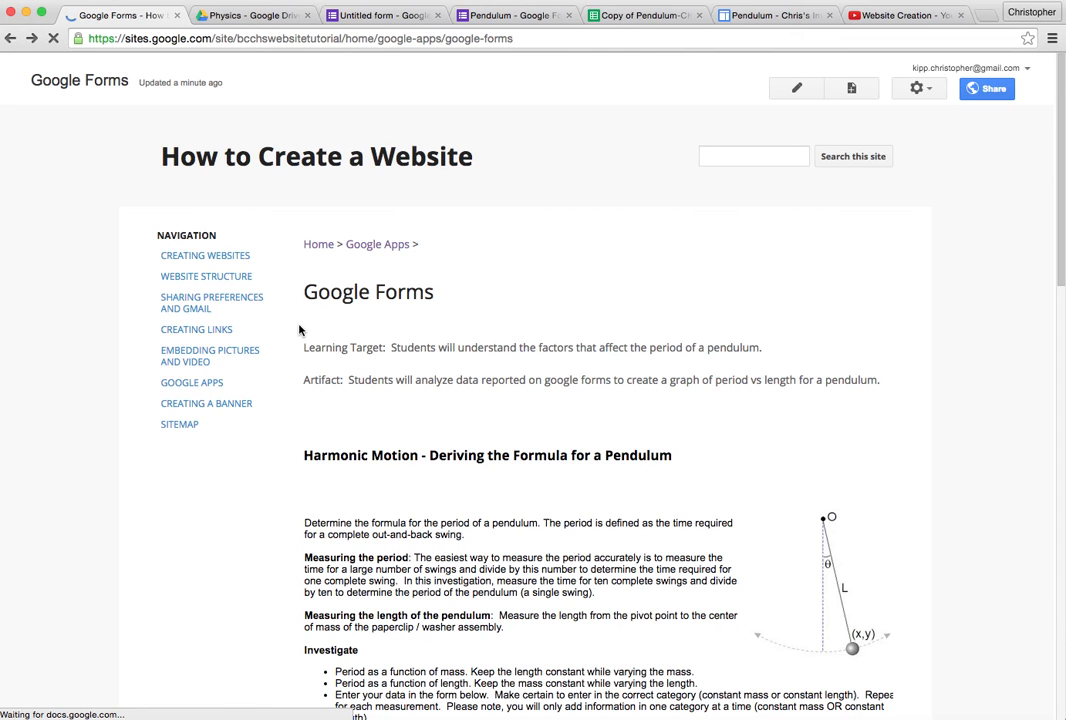